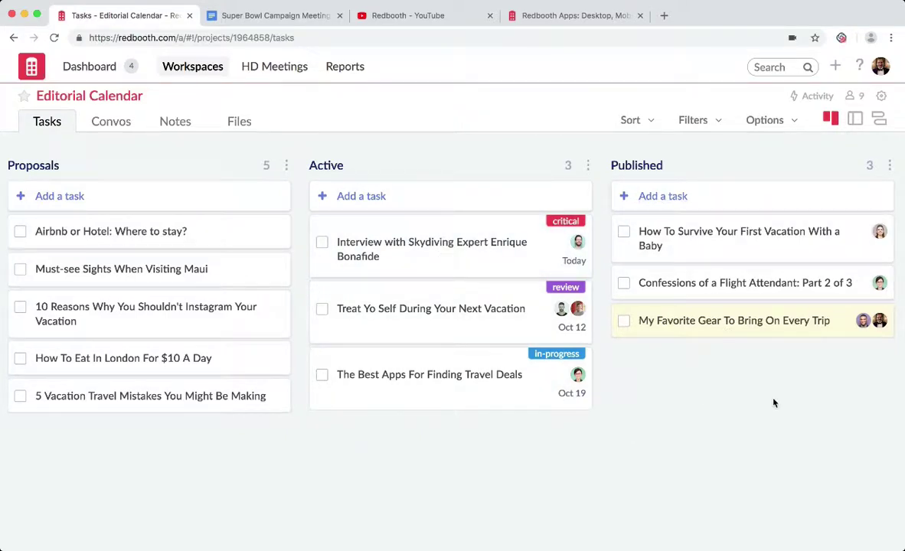
Switch to the Recruiting Funnel board with its Active Roles, Phone Screen and New Applicants lists.
scroll(773, 403, right, 5)
scroll(773, 403, right, 1)
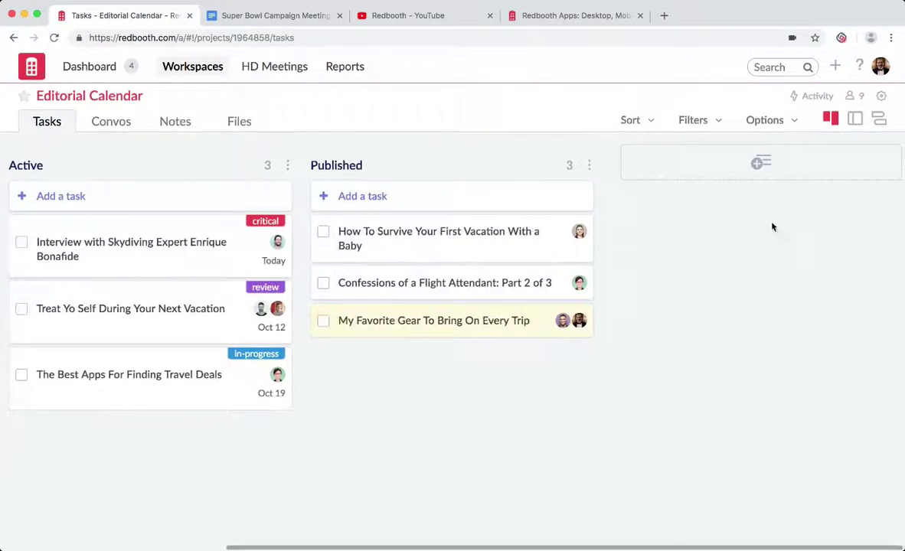
scroll(720, 387, left, 6)
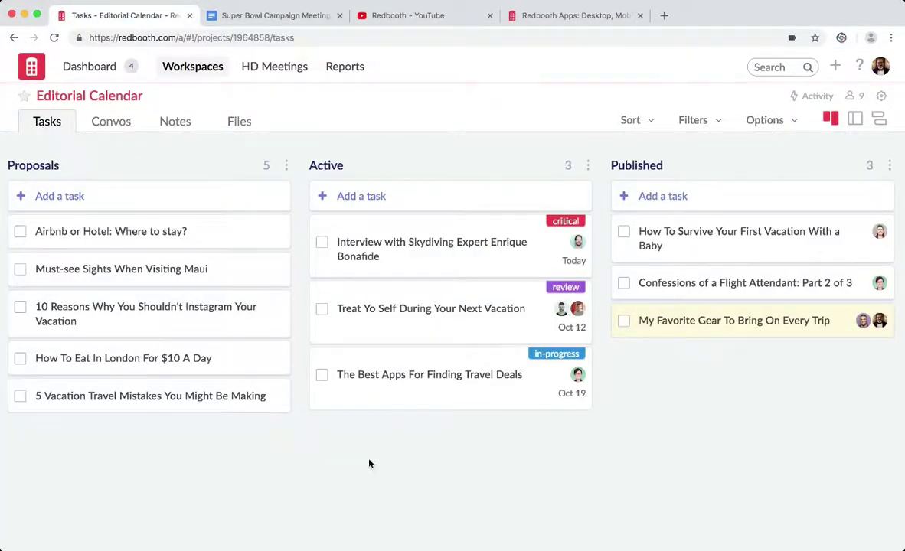
click(191, 70)
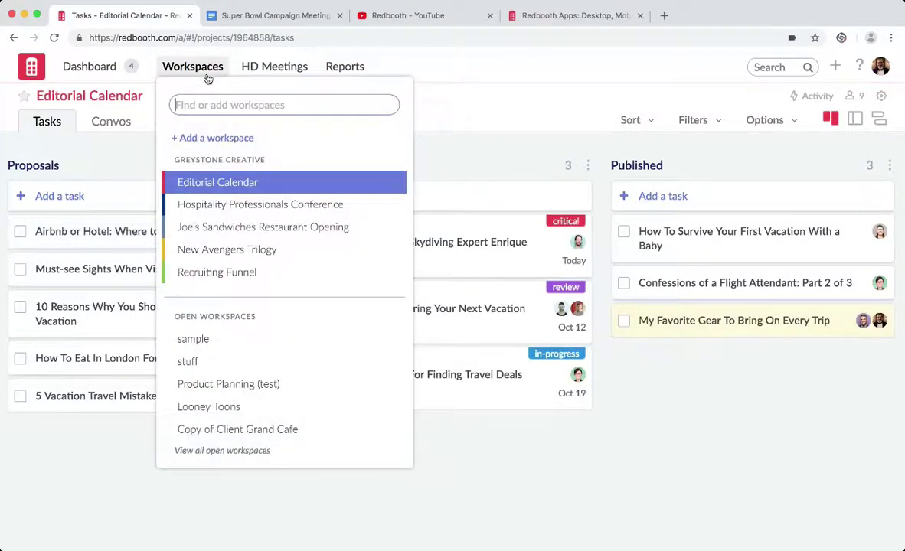
click(199, 282)
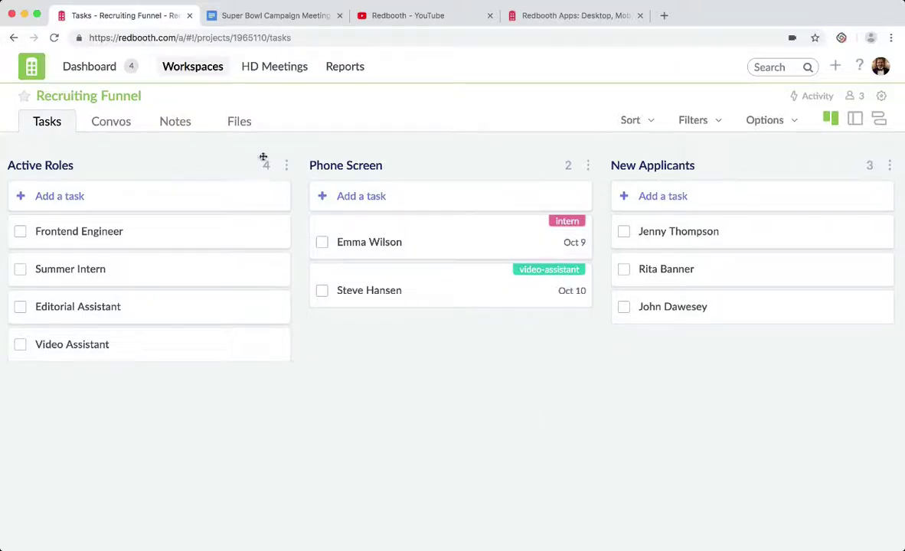
click(201, 70)
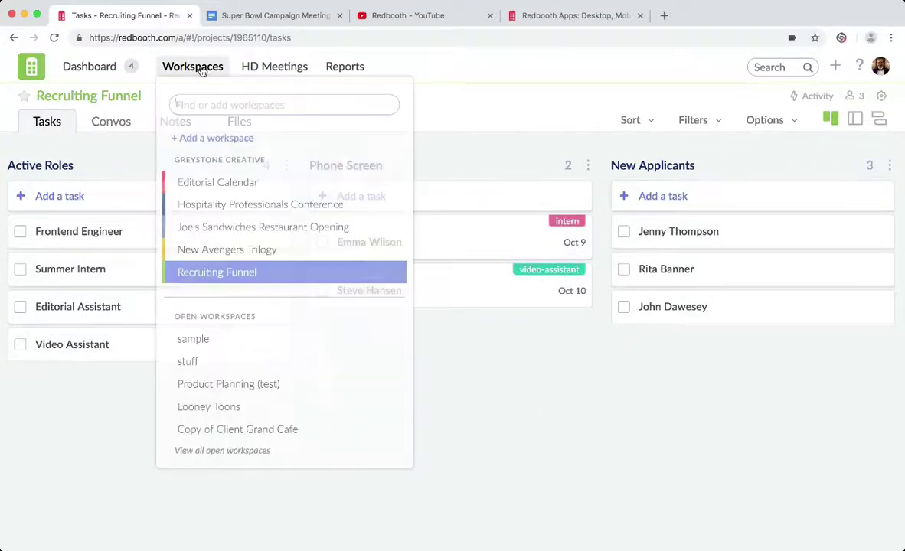
Start a new Greystone Creative workspace, keep privacy Open, and review the template choices.
click(202, 137)
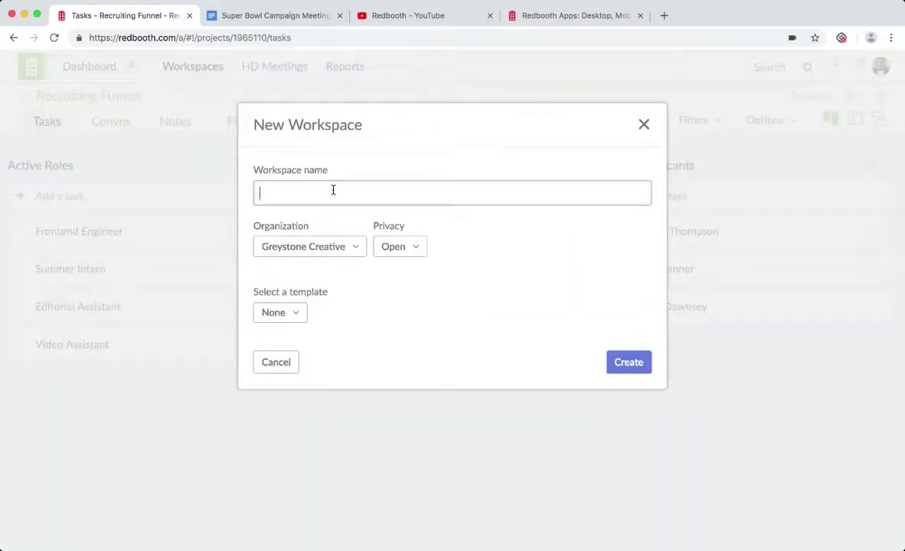
click(410, 247)
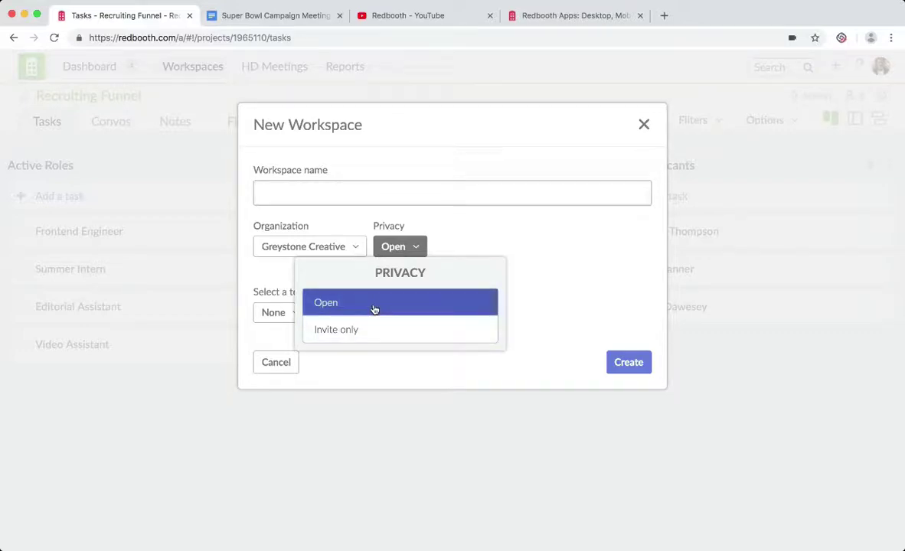
click(374, 306)
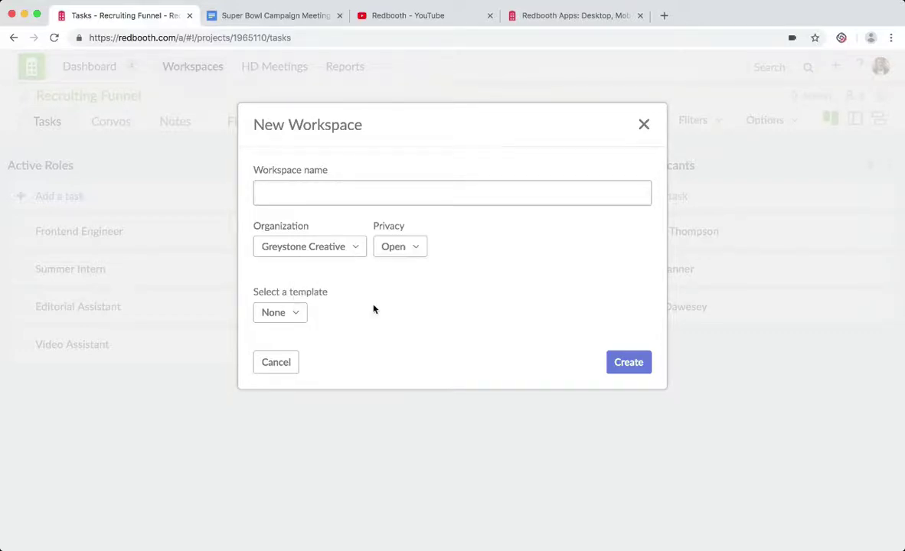
click(303, 313)
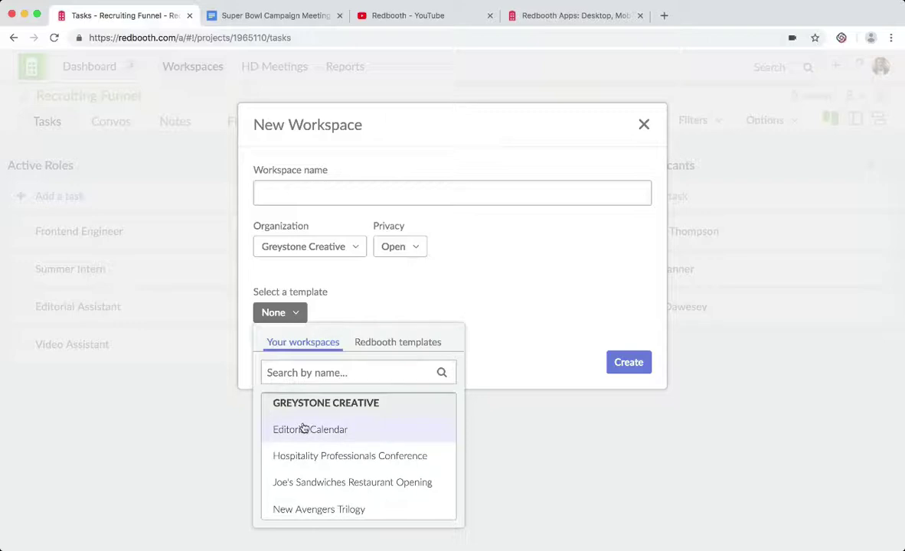
Browse the templates but leave None, and name the workspace 'Super Bowl Campaign'.
click(306, 374)
text(rec)
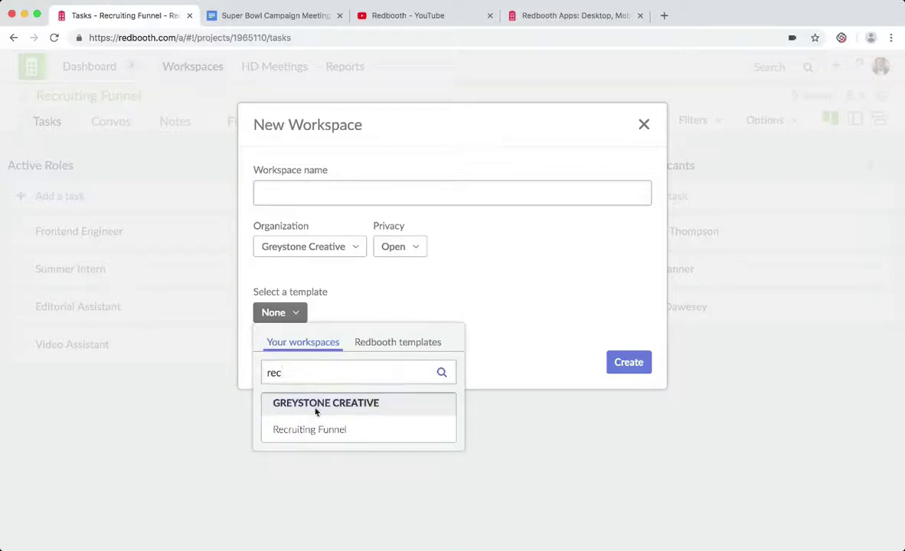
double_click(290, 373)
key(BackSpace)
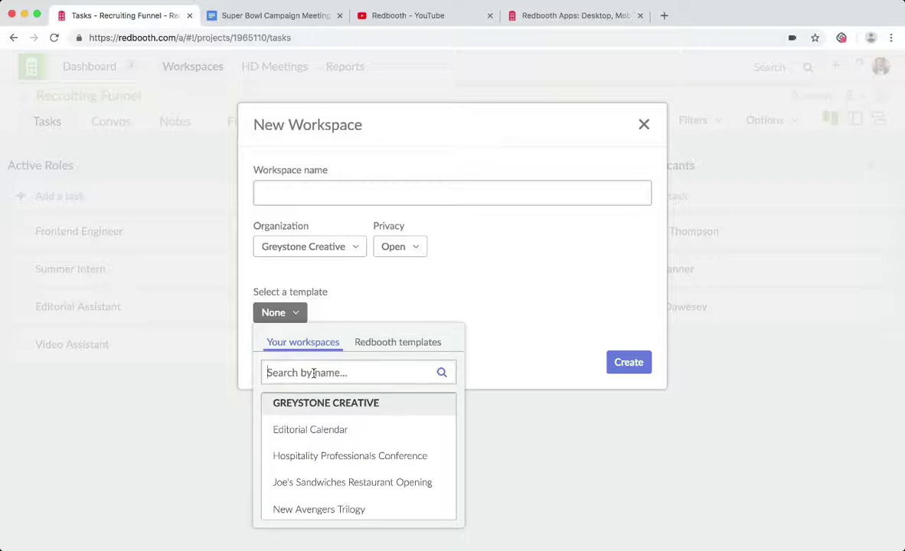
click(428, 343)
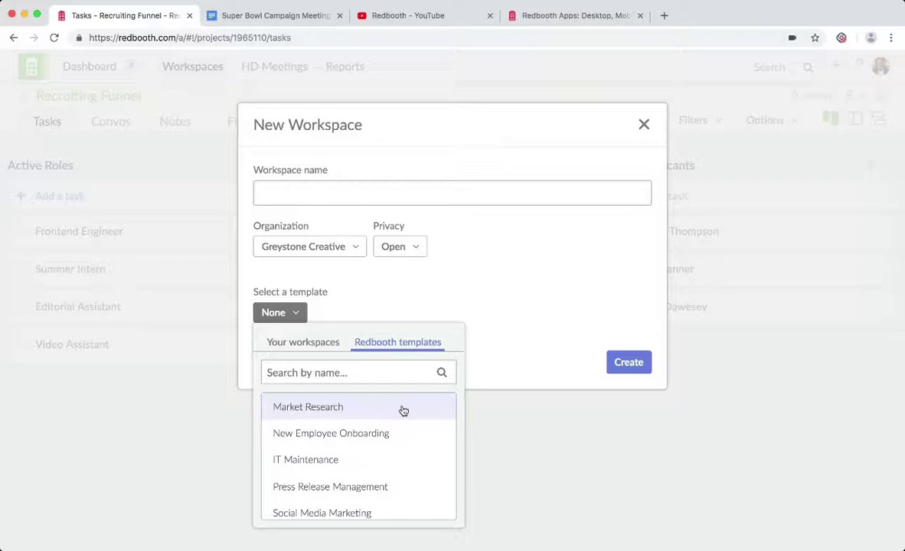
scroll(392, 436, down, 5)
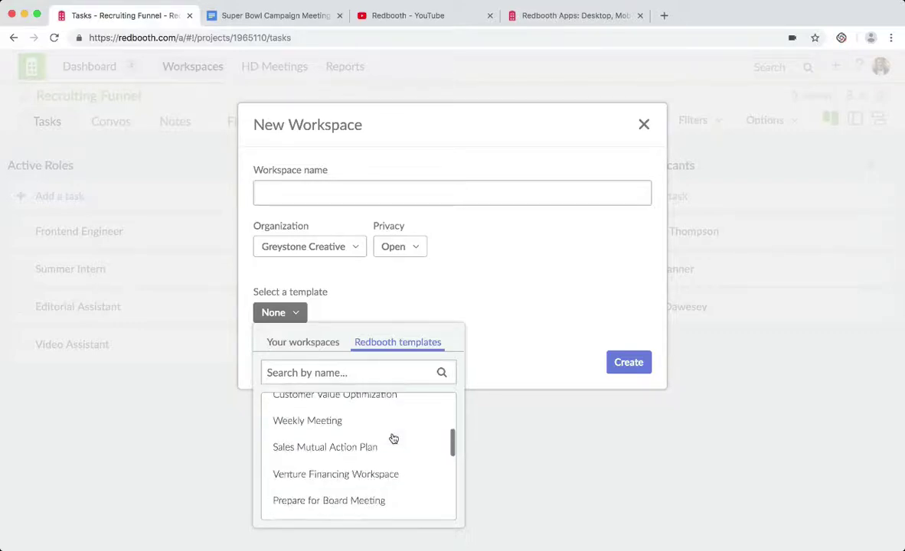
scroll(394, 438, up, 5)
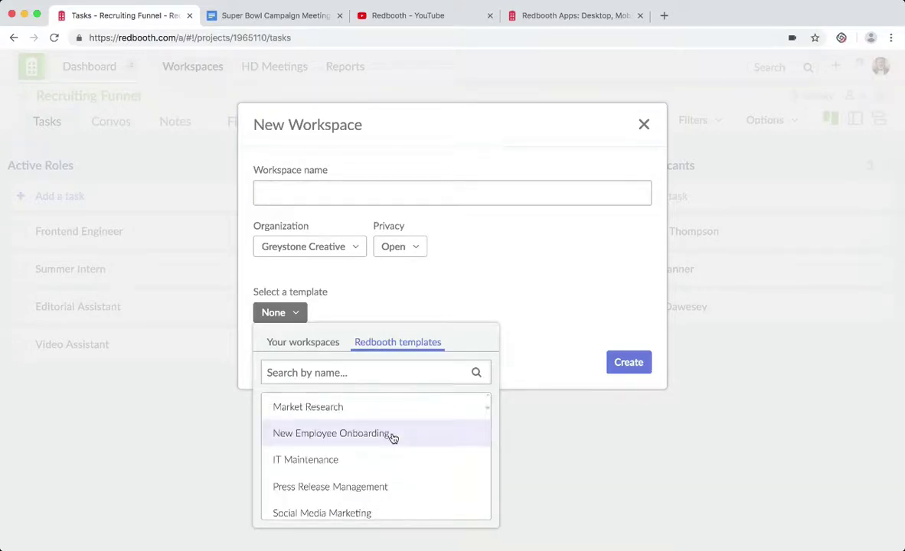
click(382, 317)
click(321, 200)
text(Super Bowl Campaign)
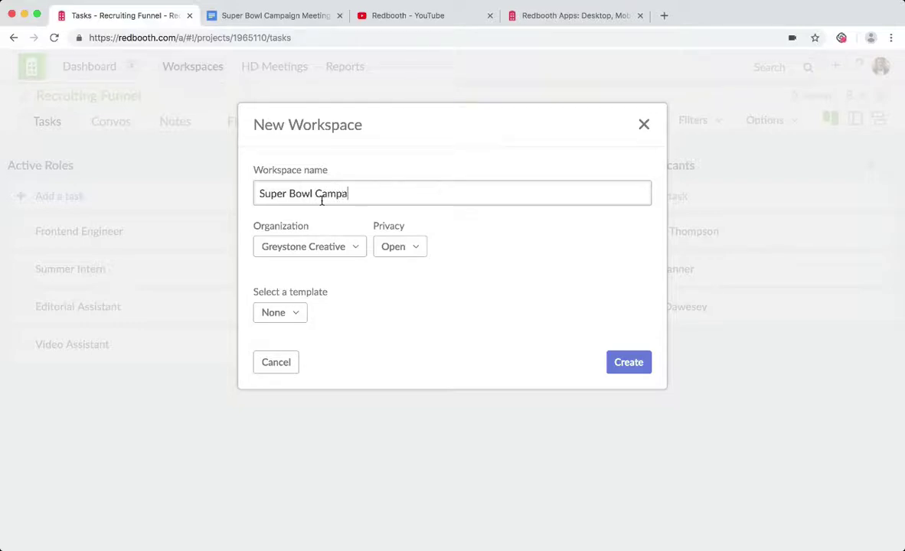
Create the workspace and send an invitation to one new member's e-mail address.
click(623, 364)
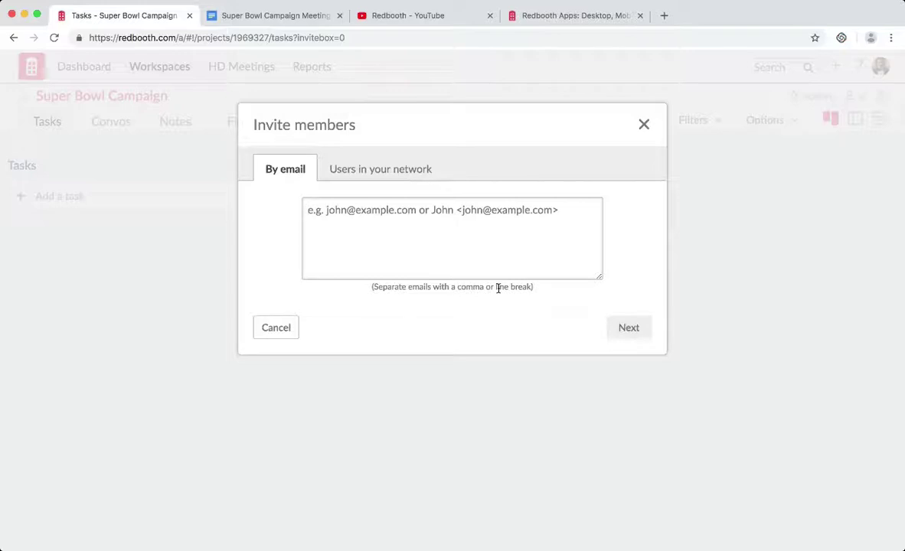
click(435, 259)
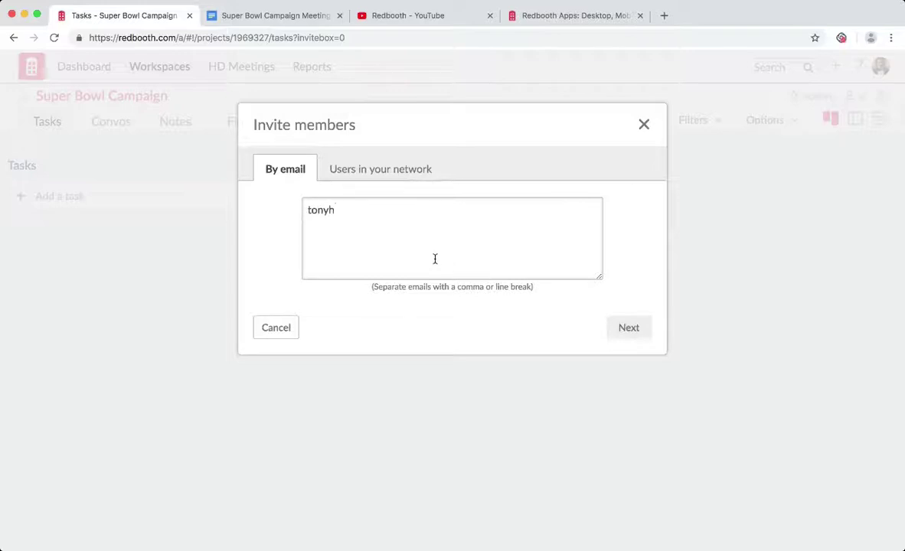
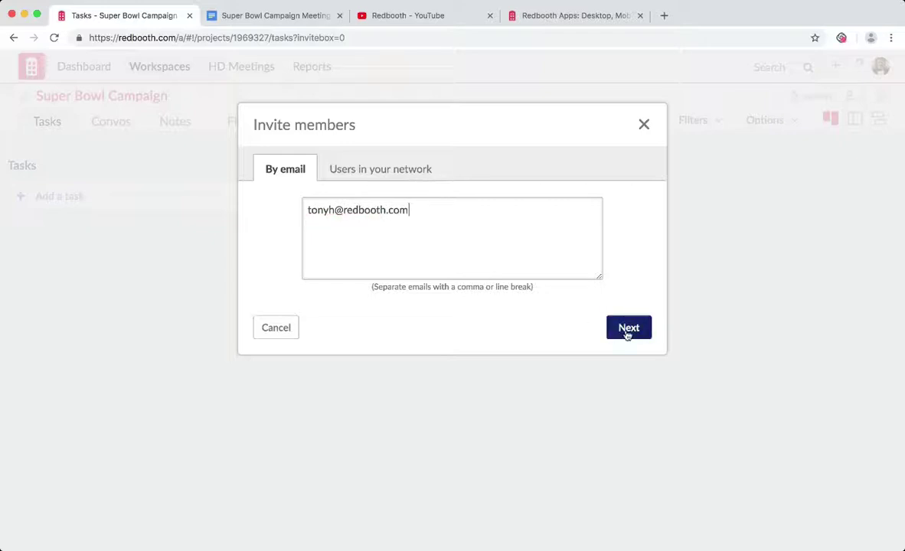
click(626, 333)
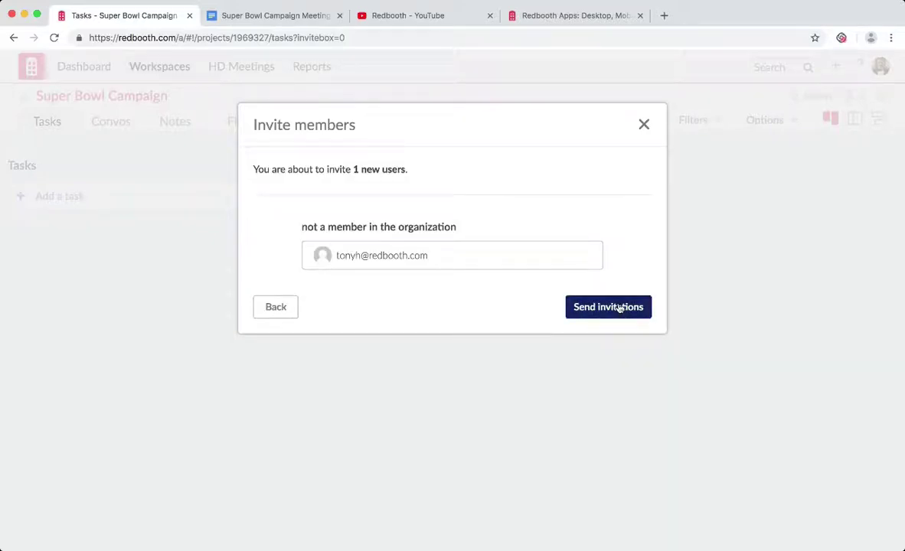
click(618, 307)
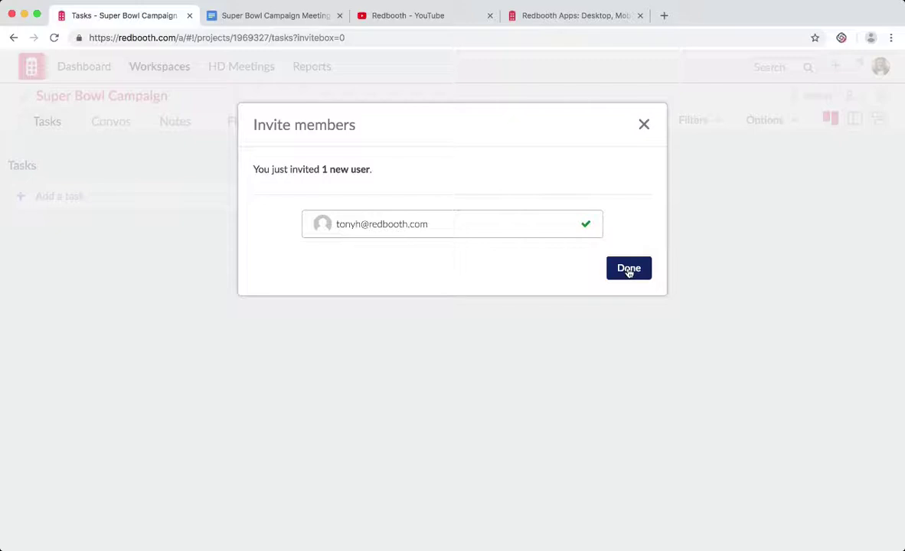
click(627, 269)
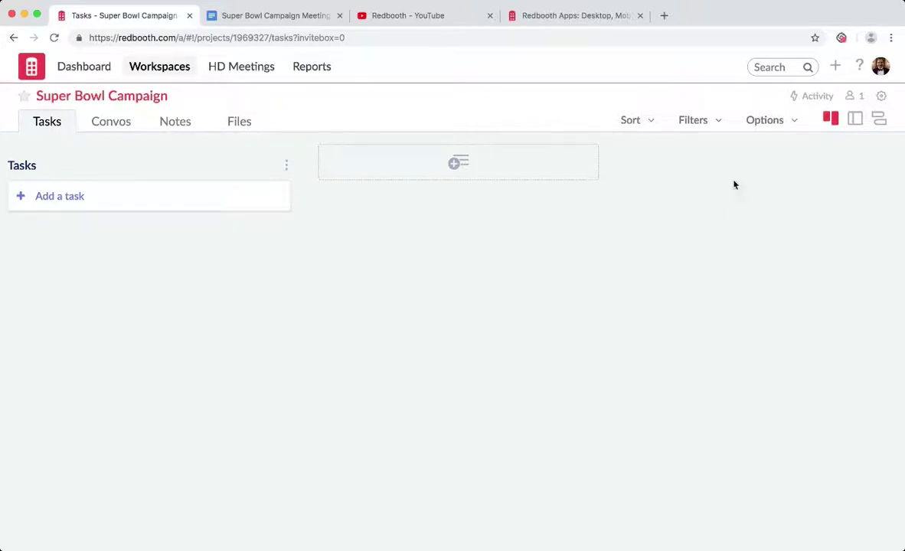
Open the task-import guide from the workspace Options menu.
click(773, 127)
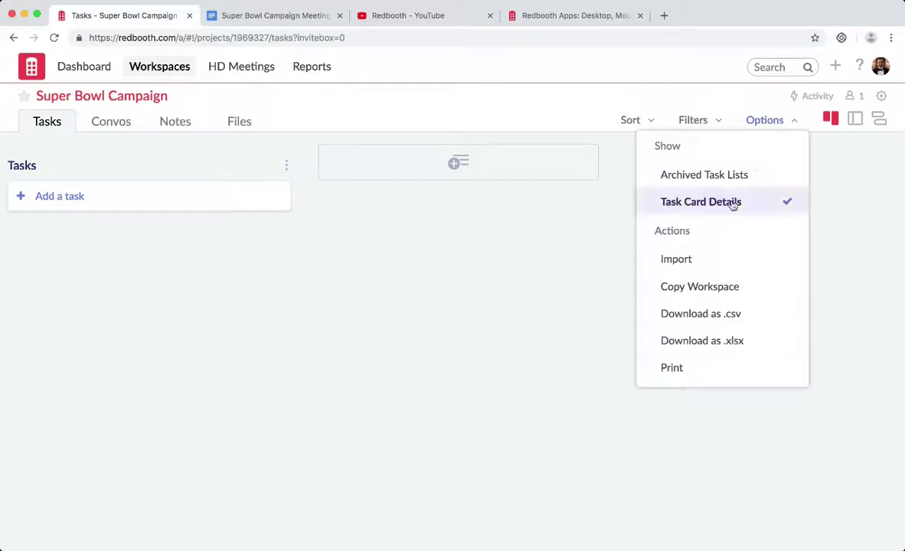
click(697, 259)
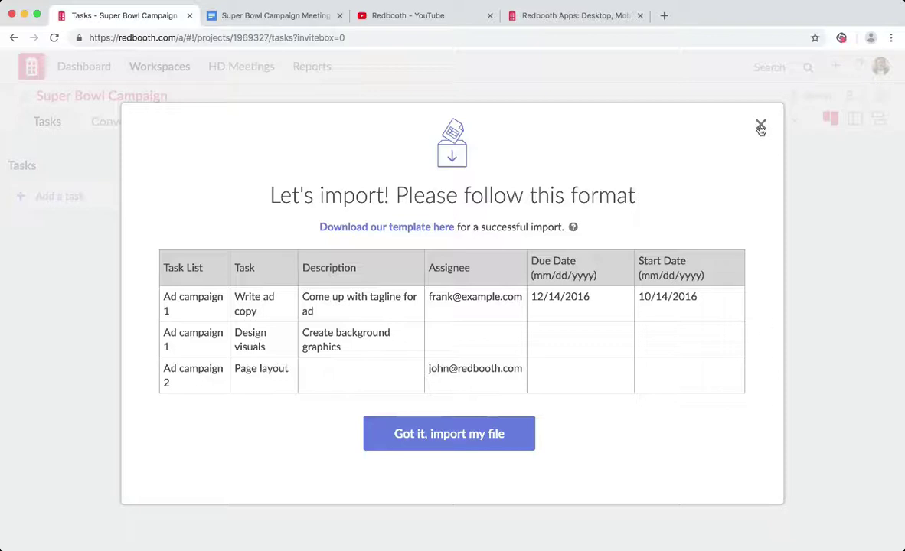
Close the import guide and add a 'Recruiting Celebrities' task list beside Tasks.
click(760, 127)
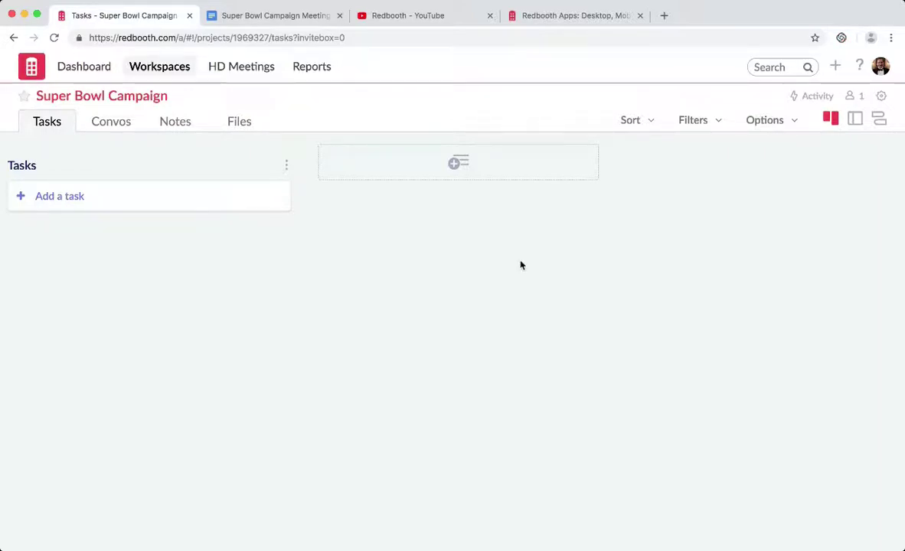
click(454, 166)
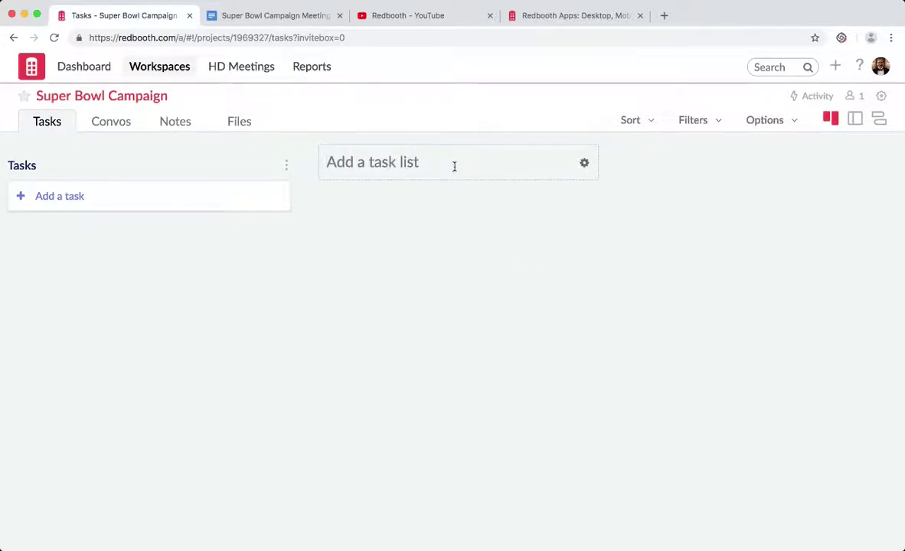
text(Recruiting Celebrities)
key(BackSpace)
key(BackSpace)
key(BackSpace)
text(y)
key(BackSpace)
text(ies)
key(Return)
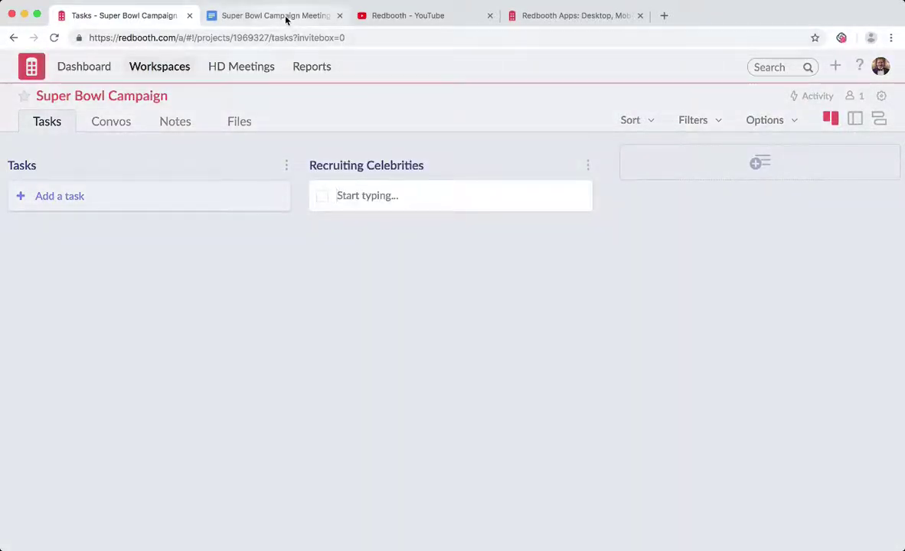
Copy the three names under 'Celebrities to recruit' from the Google Docs meeting notes.
click(287, 16)
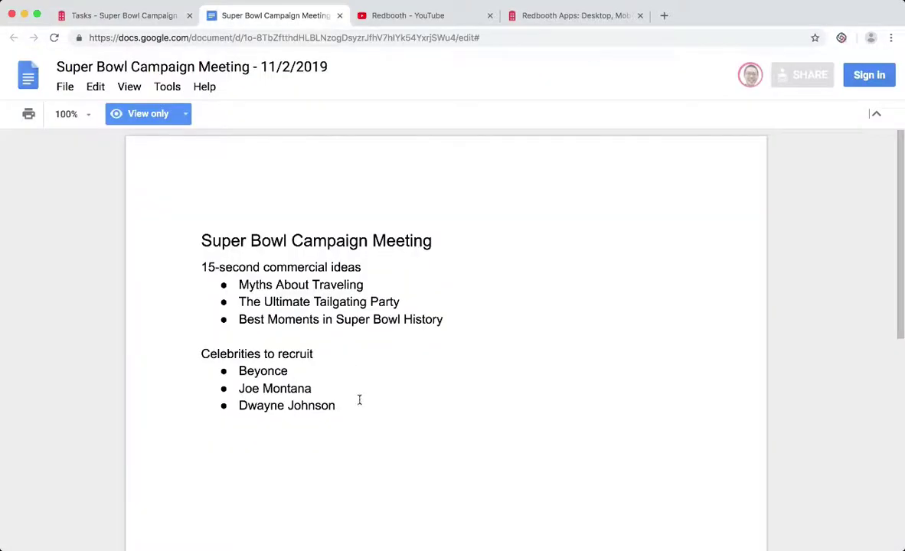
drag(334, 407, 237, 372)
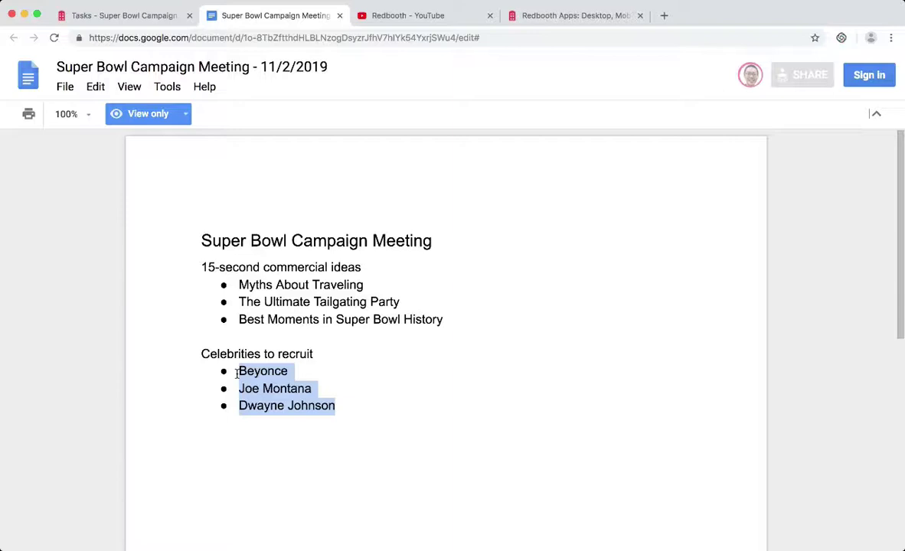
right_click(260, 386)
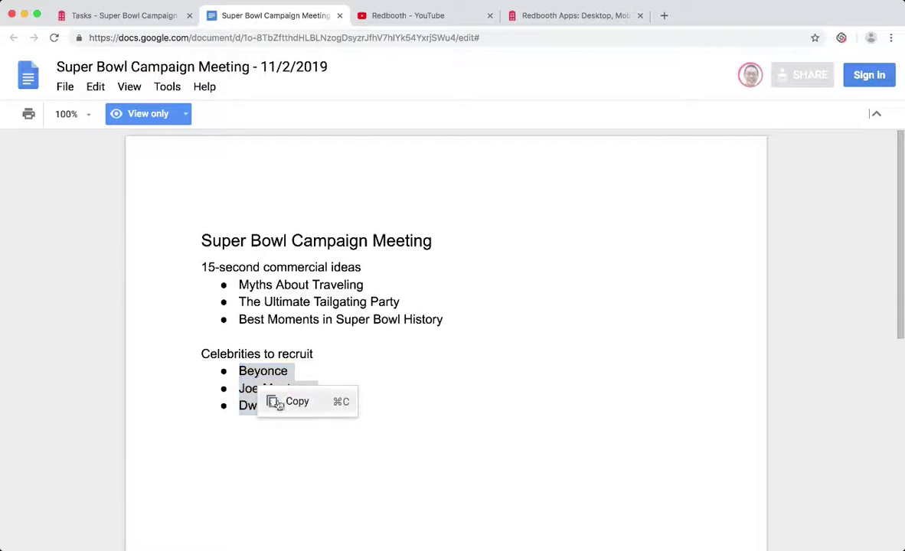
click(277, 401)
Paste Beyonce, Joe Montana and Dwayne Johnson as tasks in Recruiting Celebrities.
click(142, 16)
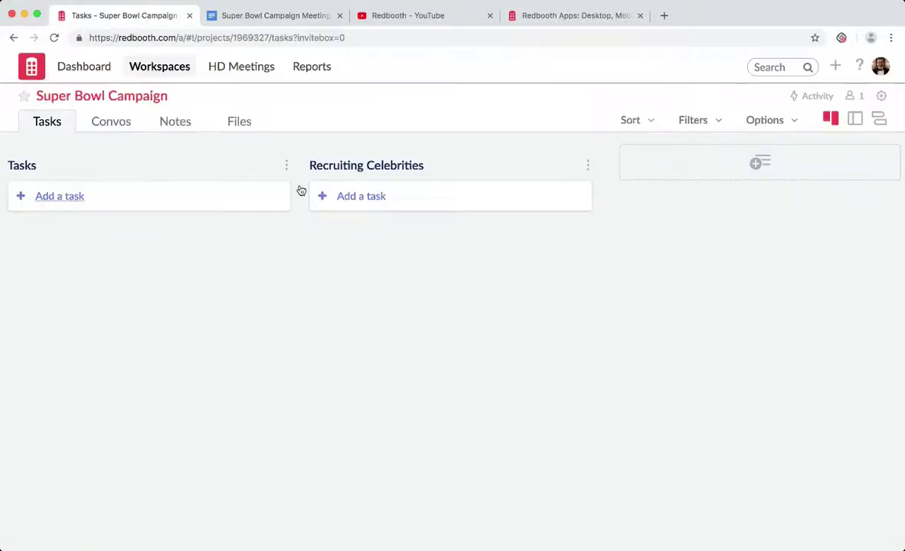
click(361, 196)
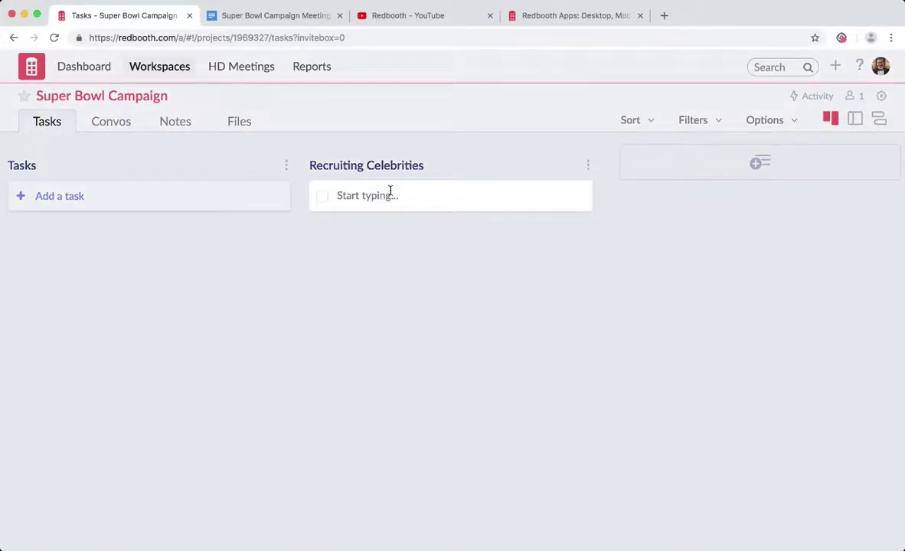
key(super+v)
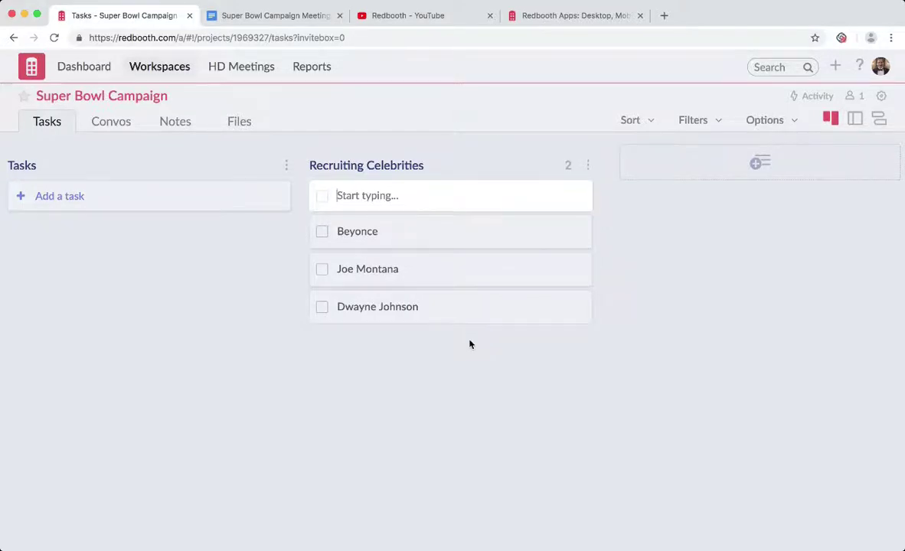
key(Escape)
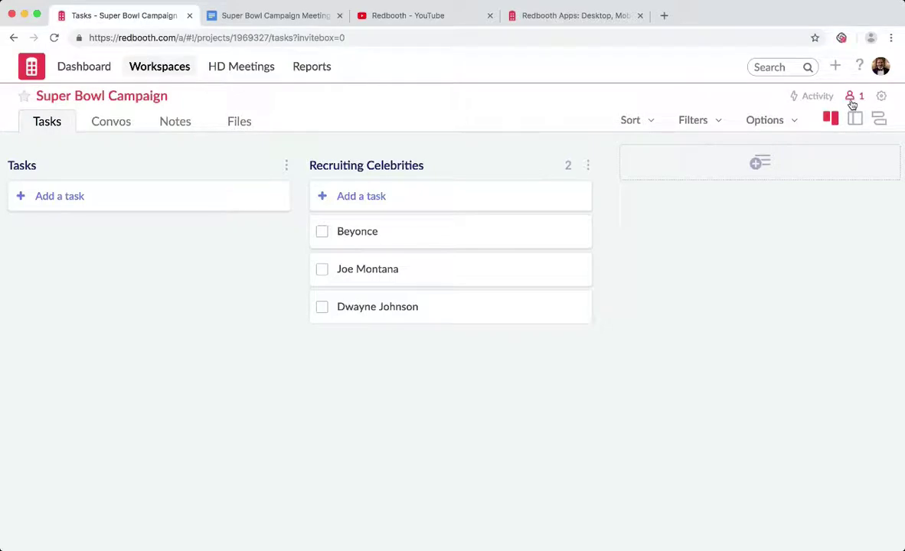
From the members page, invite three users from your network to the workspace.
click(853, 99)
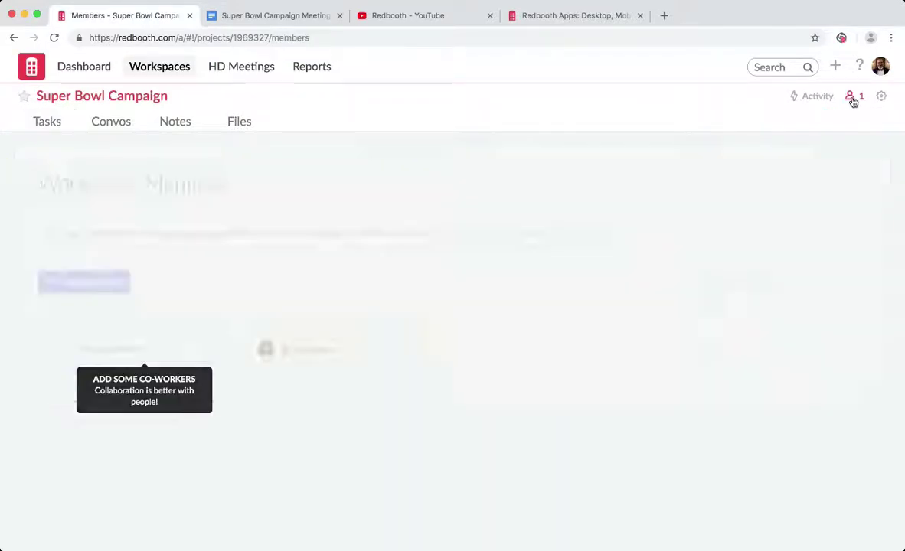
mouse_move(383, 327)
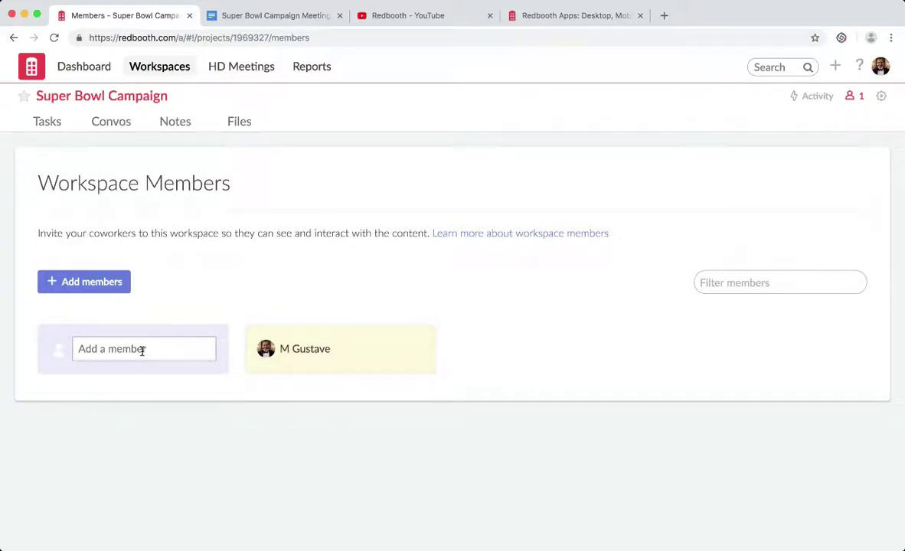
click(93, 284)
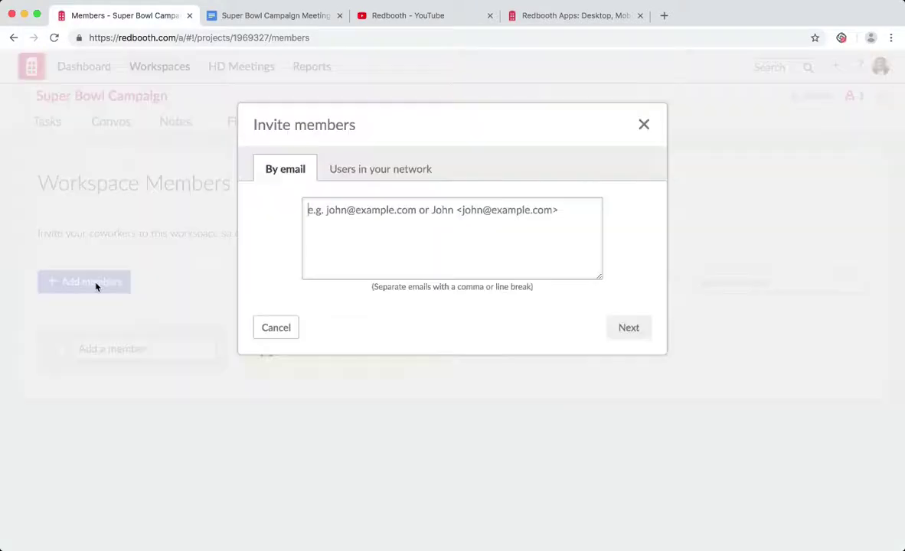
click(363, 178)
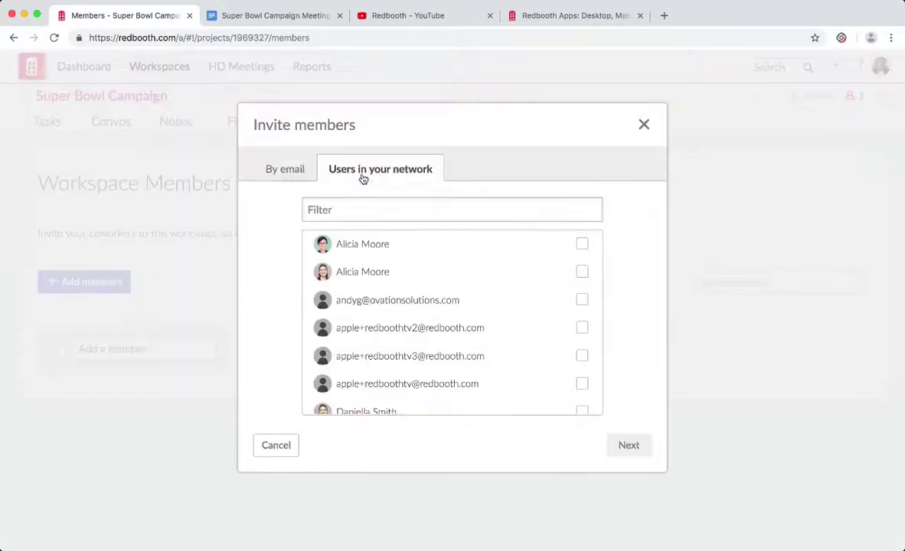
click(585, 250)
scroll(586, 255, down, 3)
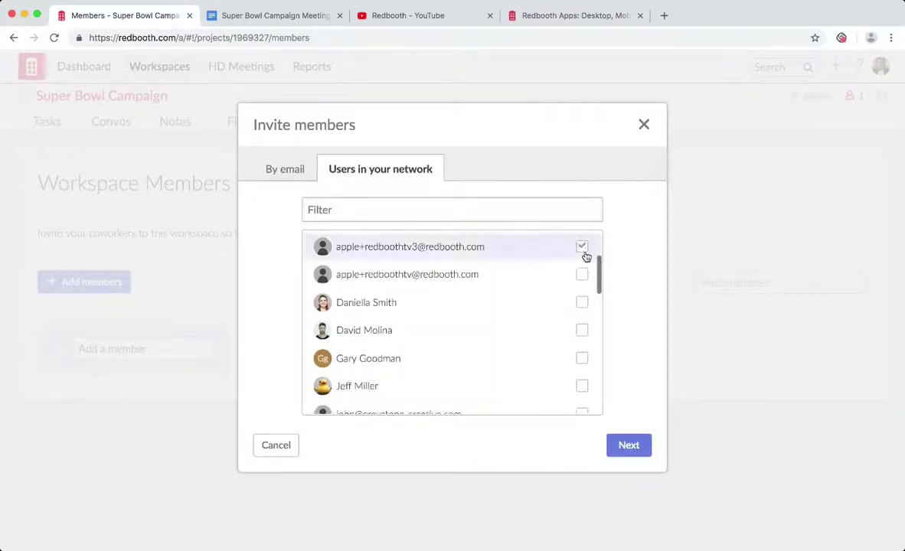
click(582, 330)
scroll(582, 329, down, 3)
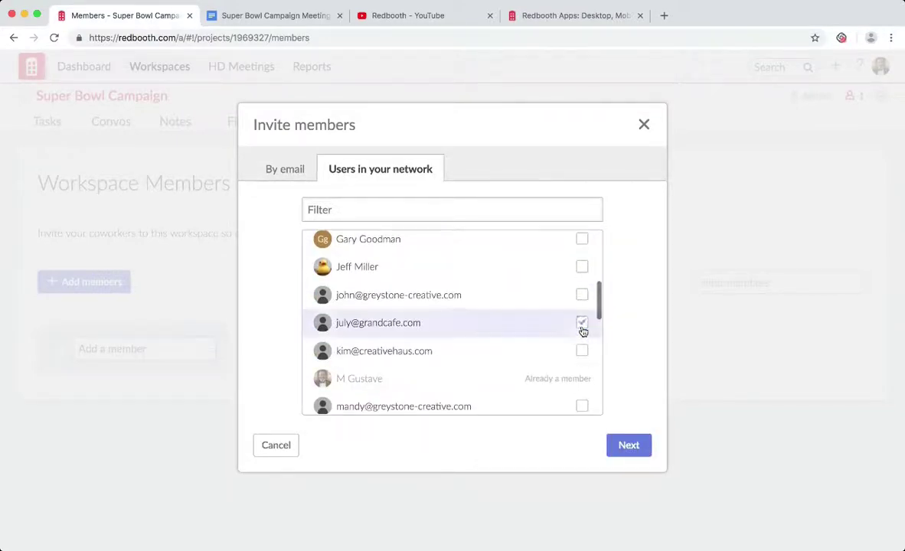
scroll(582, 325, down, 4)
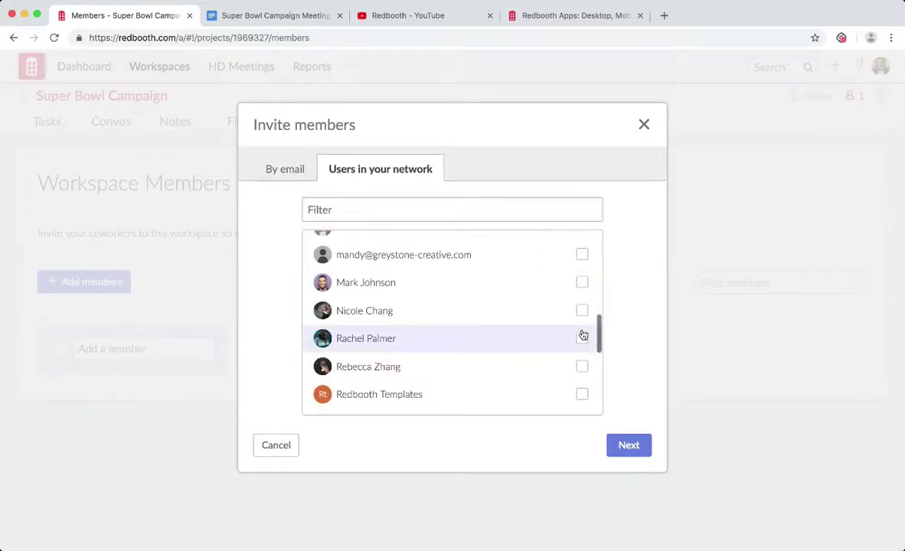
click(582, 282)
click(629, 447)
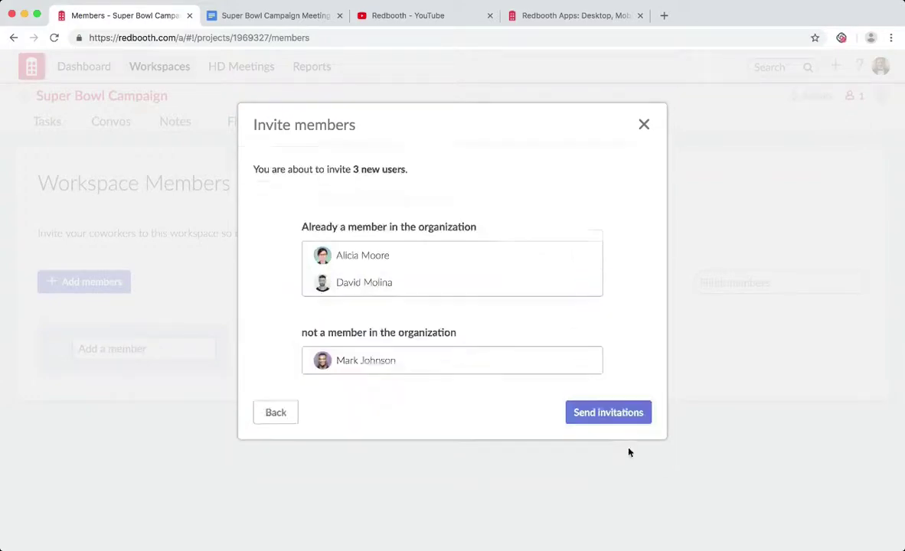
click(605, 414)
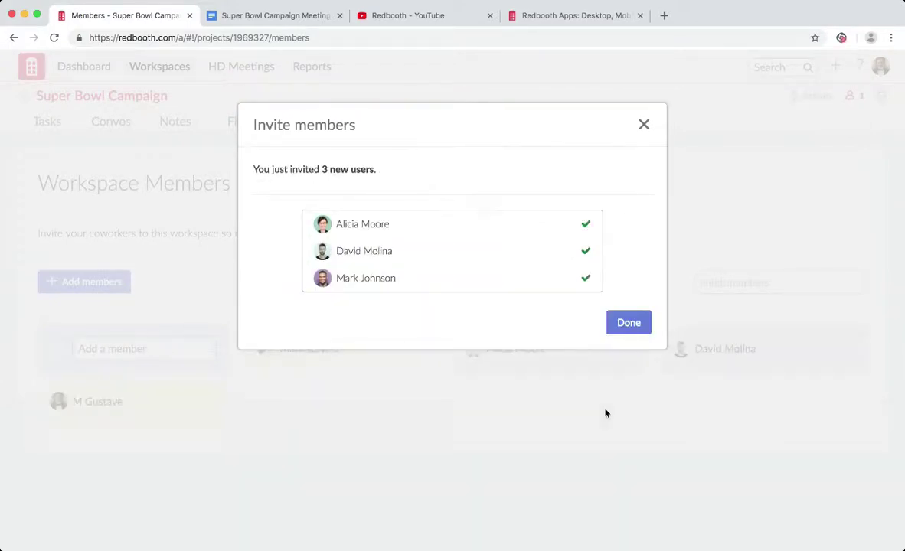
click(631, 329)
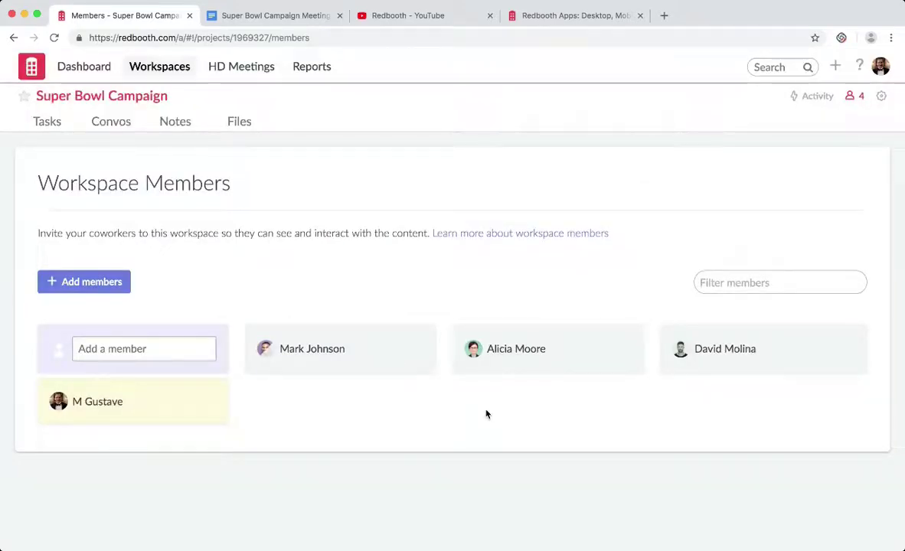
Add one more person by name as an external member with limited access.
click(170, 349)
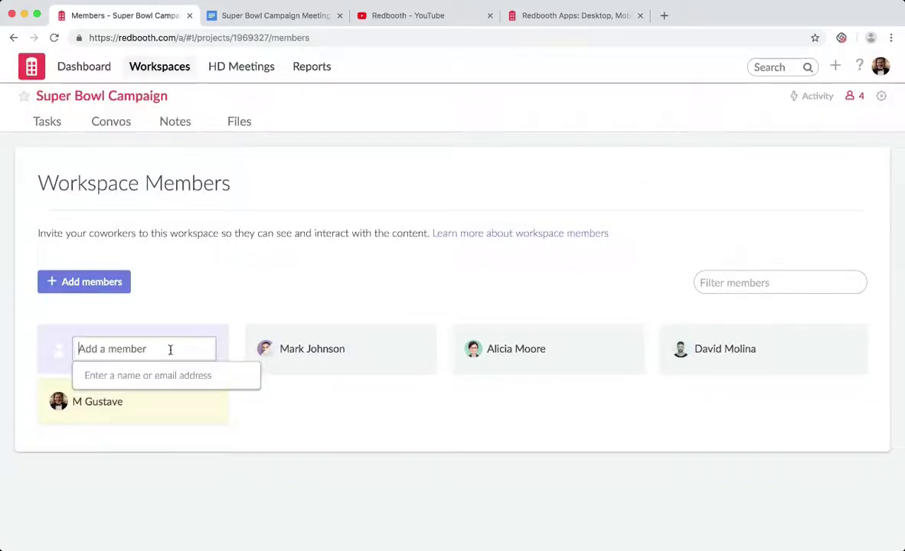
text(tal)
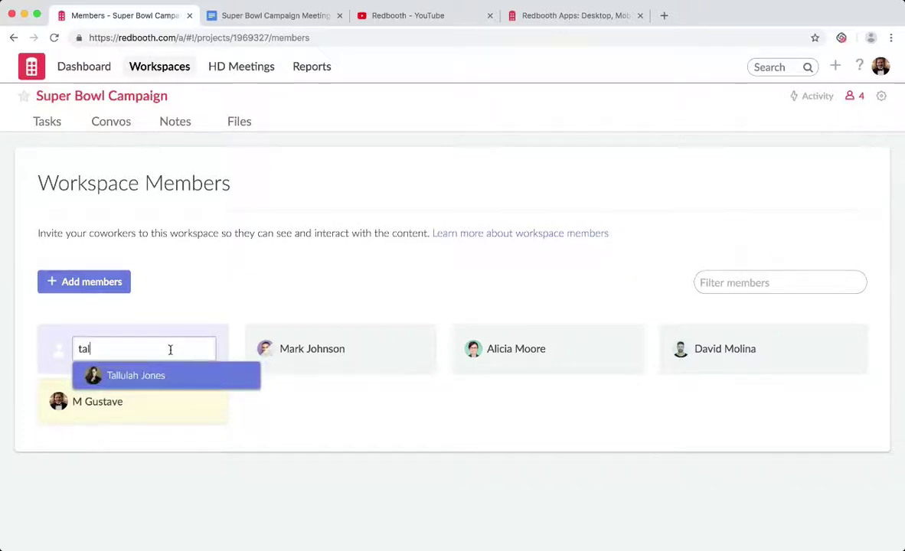
key(Return)
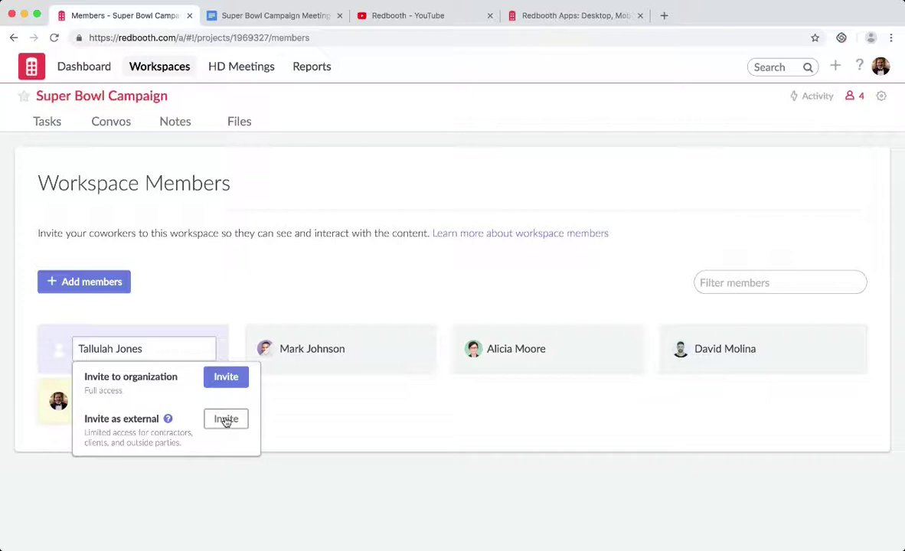
click(226, 420)
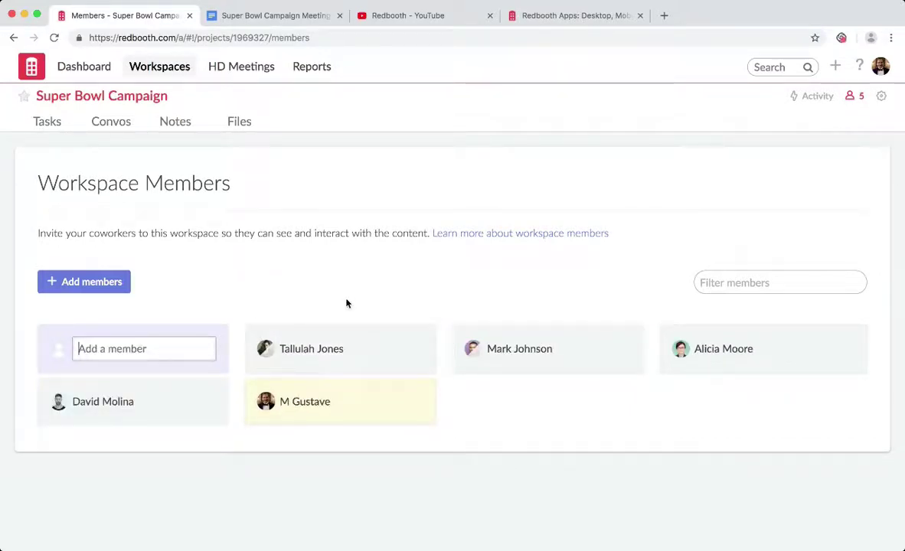
Assign a teammate to the Beyonce task and schedule it Oct 4 to Oct 12.
click(49, 125)
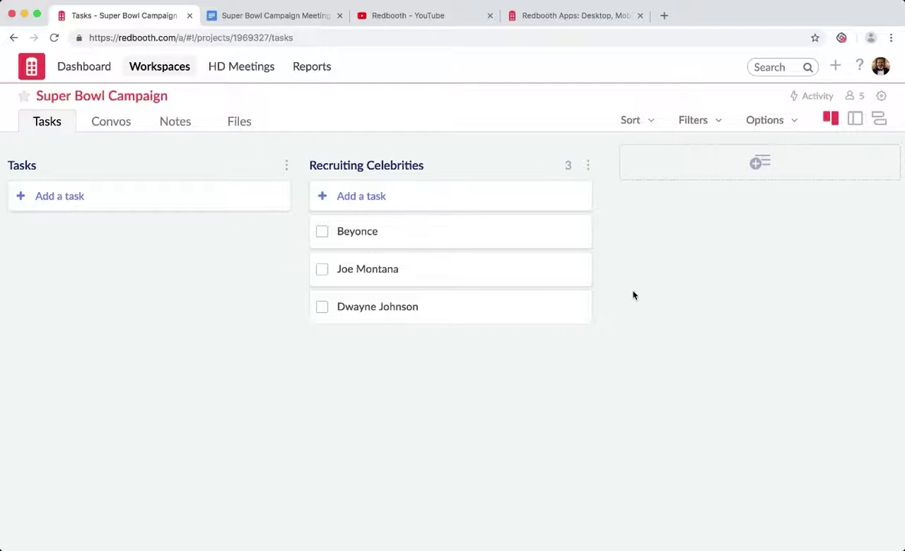
mouse_move(567, 243)
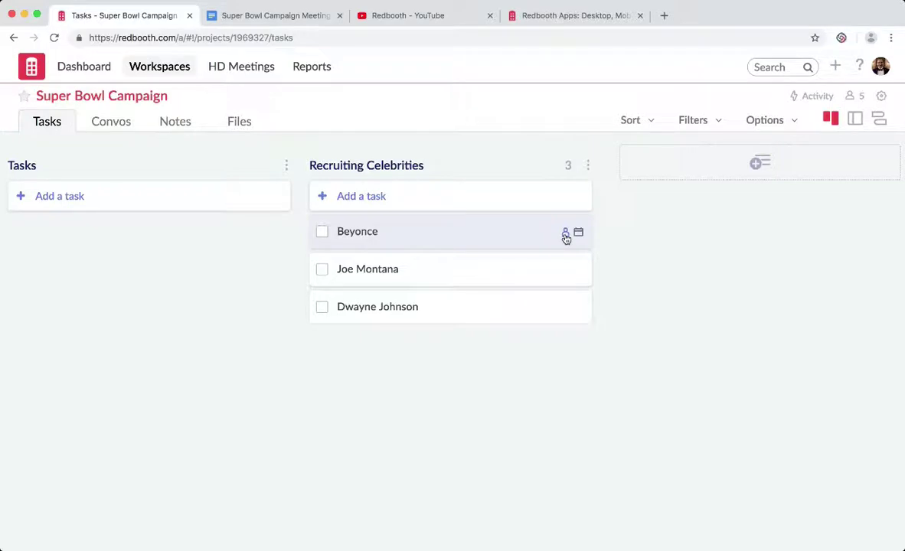
click(566, 236)
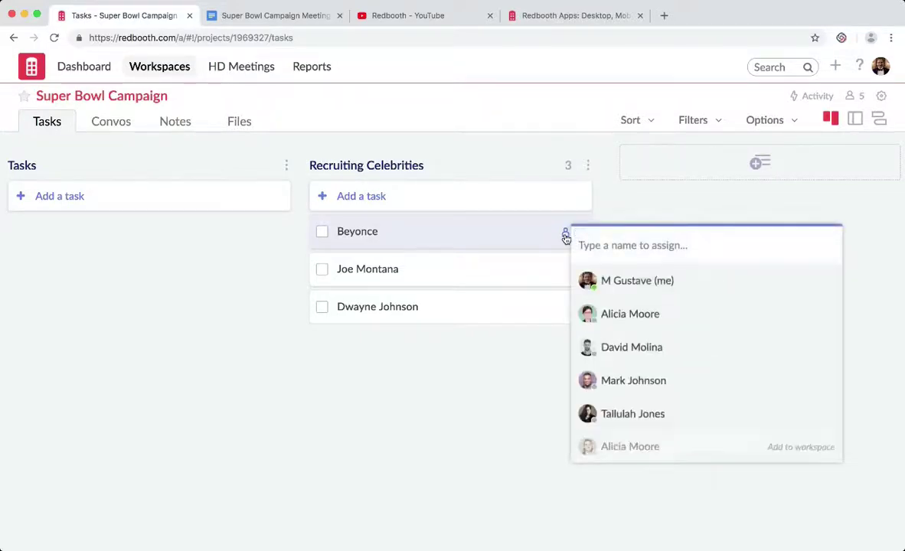
click(625, 317)
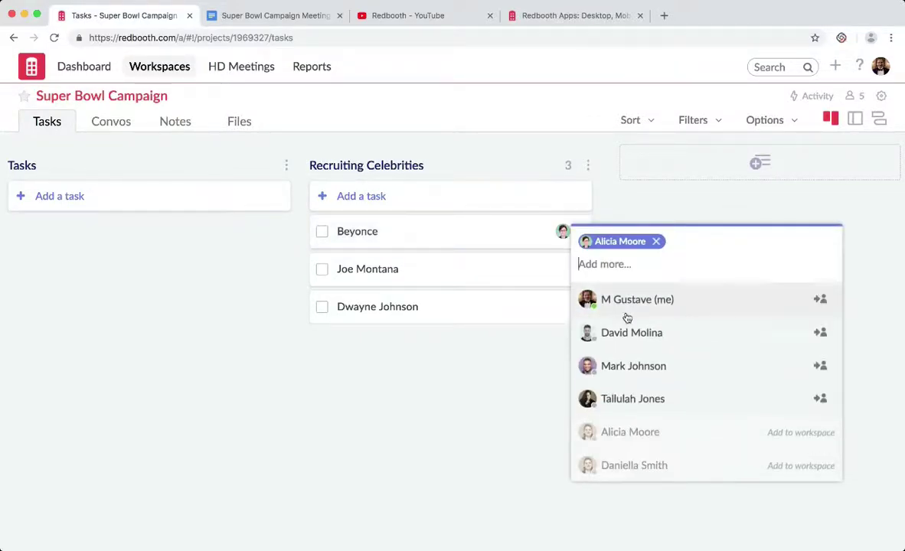
click(539, 342)
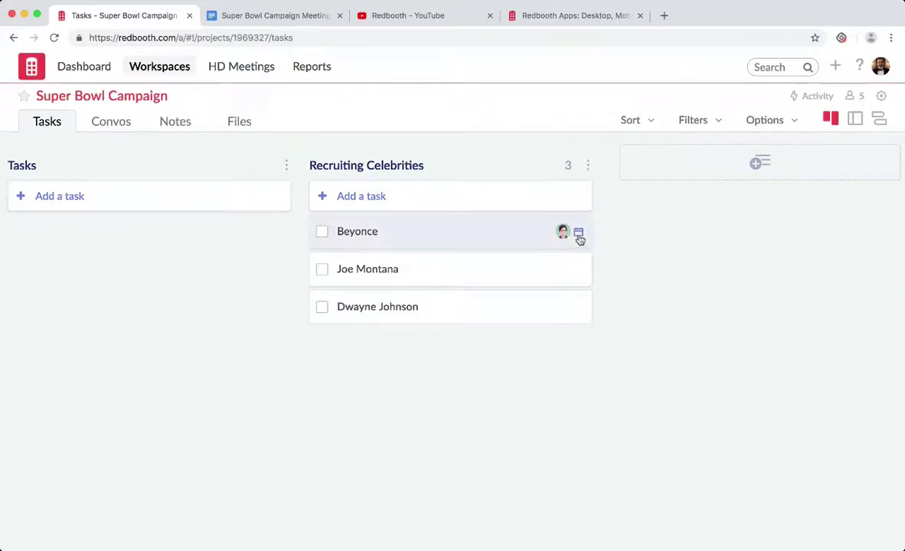
click(579, 237)
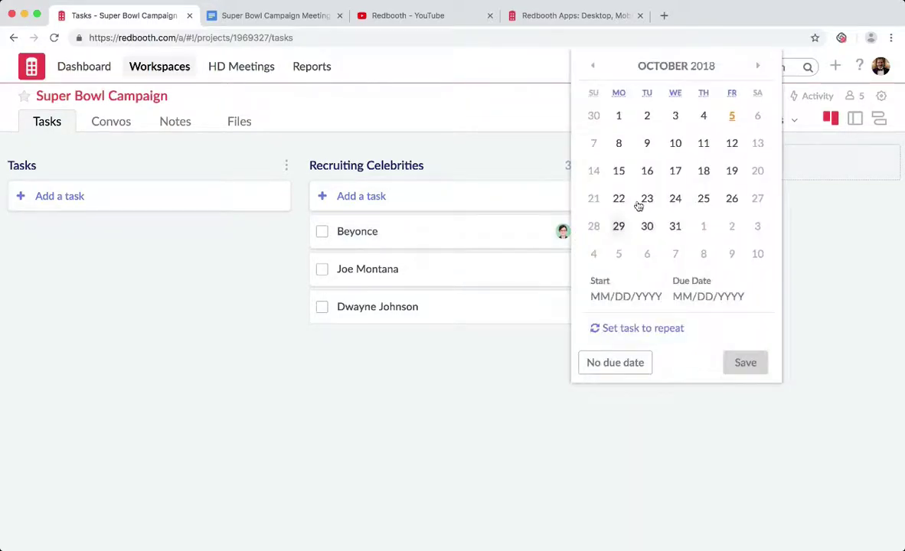
click(701, 122)
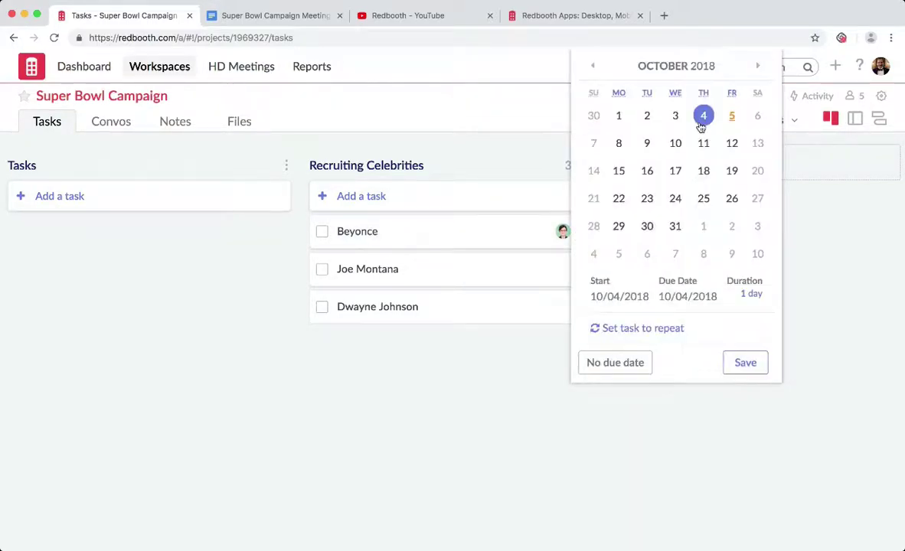
click(729, 143)
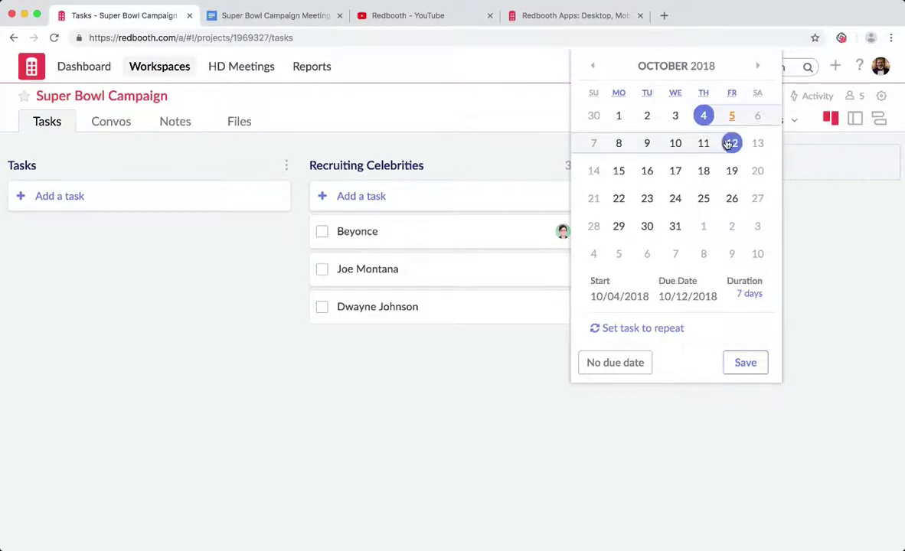
click(745, 362)
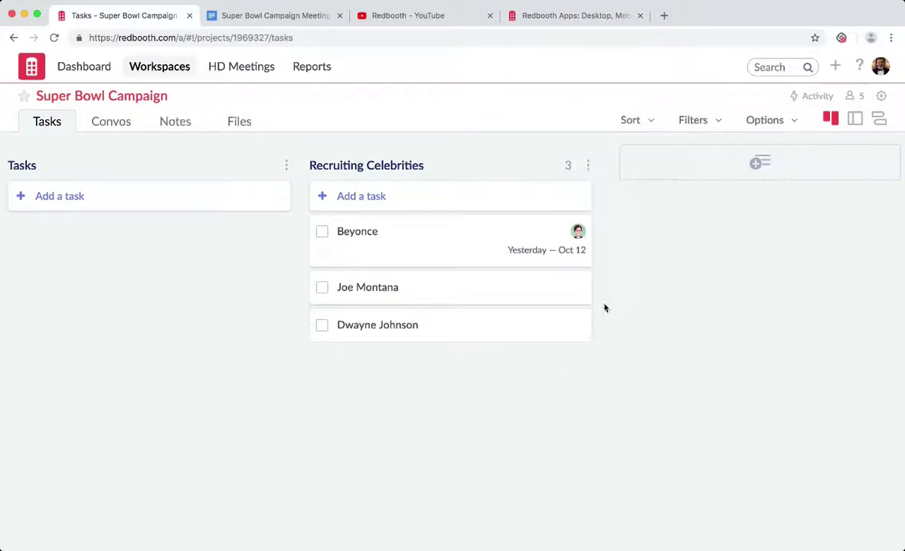
Assign two team members to the Joe Montana task.
click(566, 288)
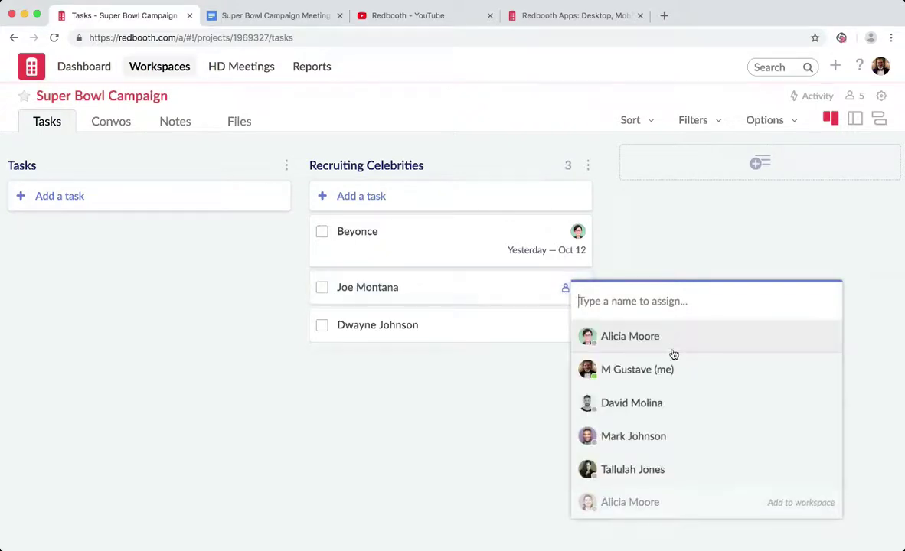
click(673, 352)
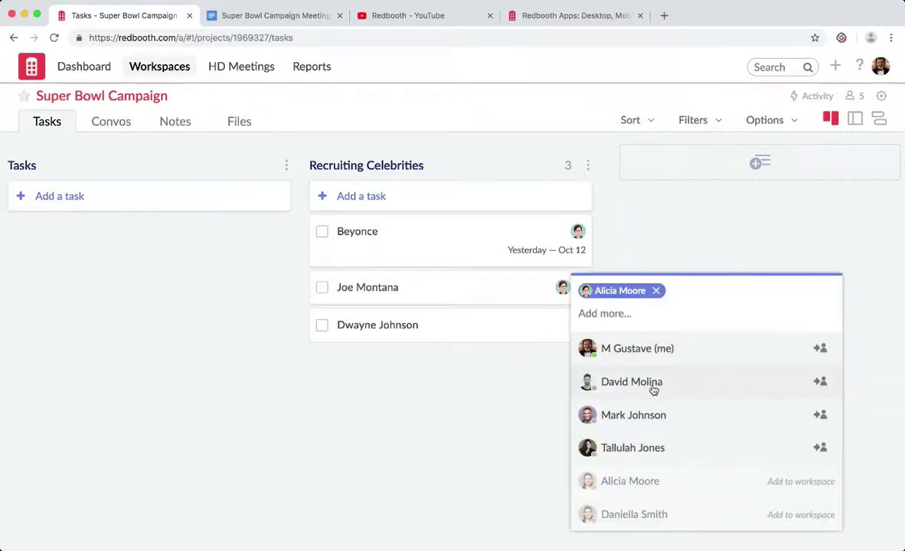
click(652, 388)
click(555, 381)
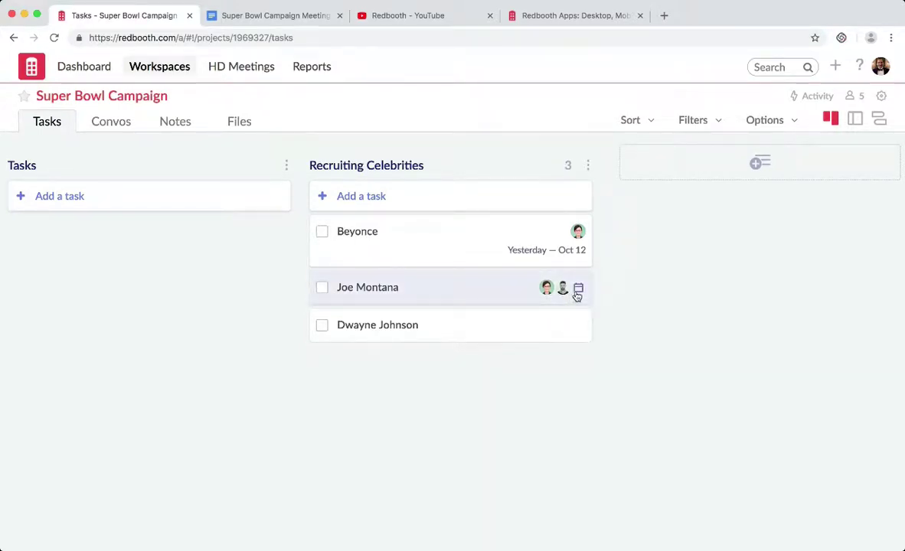
Schedule Joe Montana from Oct 8 to Oct 12 and save the dates.
click(577, 291)
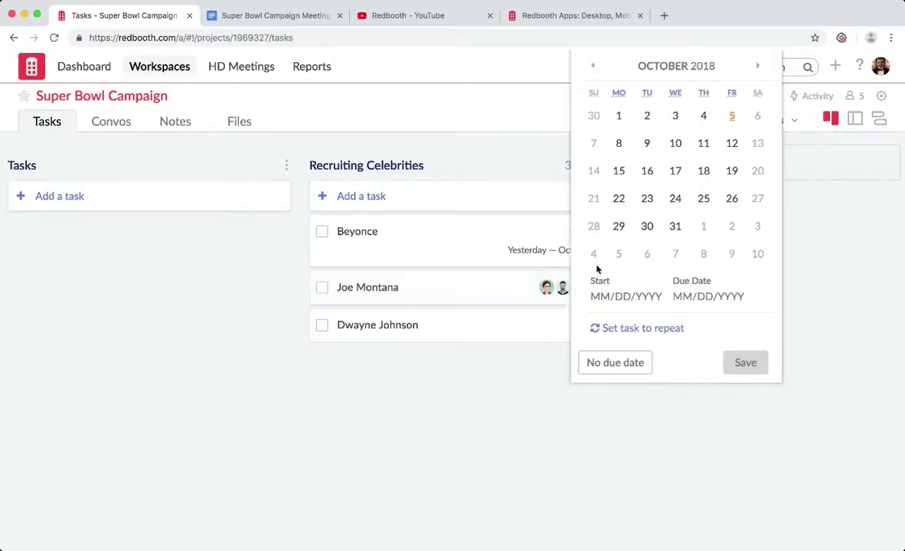
click(619, 144)
click(705, 147)
click(731, 144)
click(745, 362)
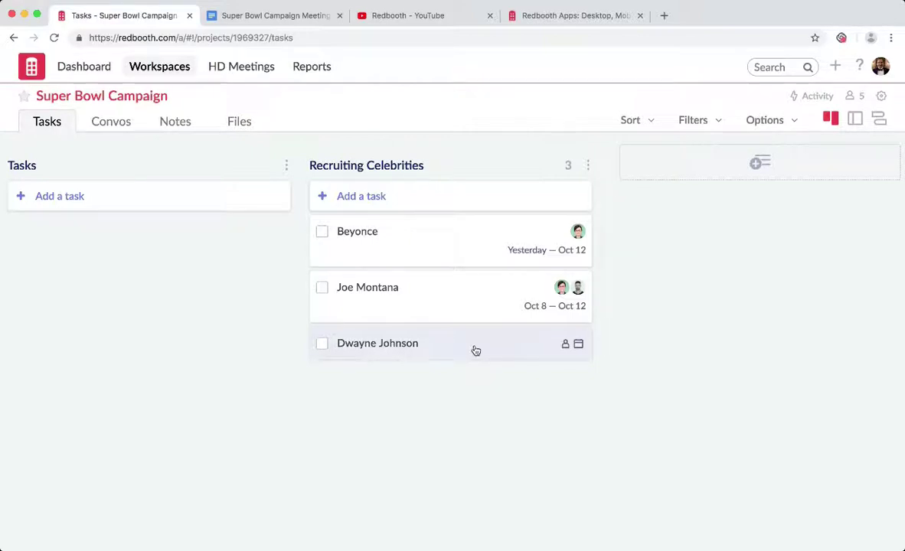
Tag Dwayne Johnson with Priority 'critical' and Status 'in-progress', then reopen its details.
click(476, 351)
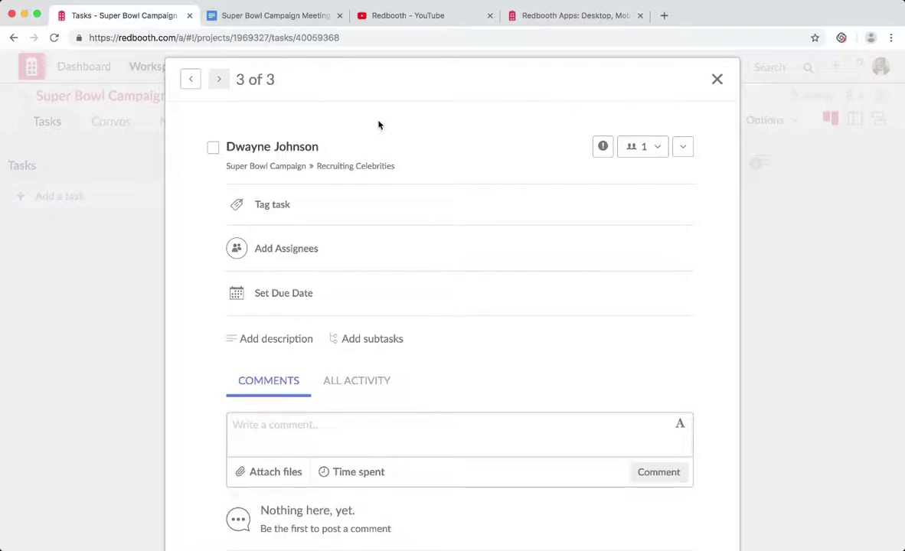
click(306, 210)
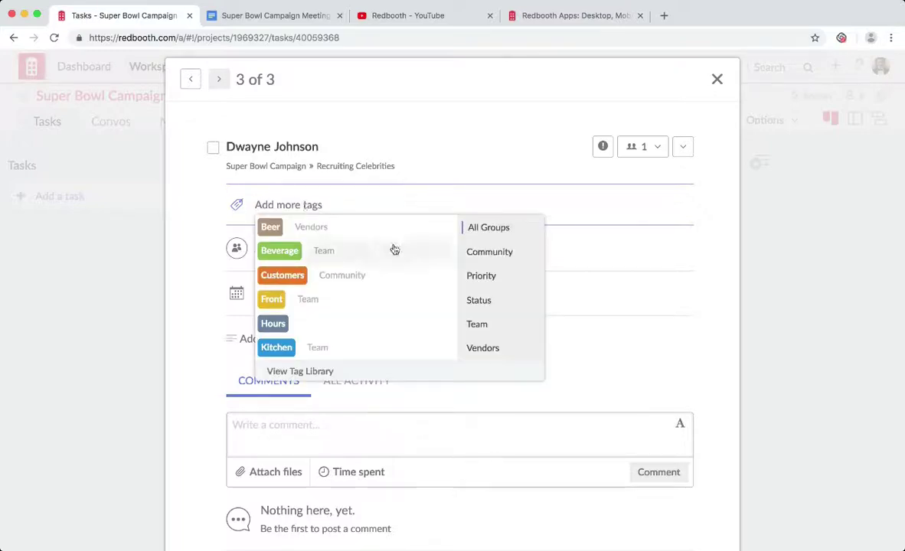
click(480, 276)
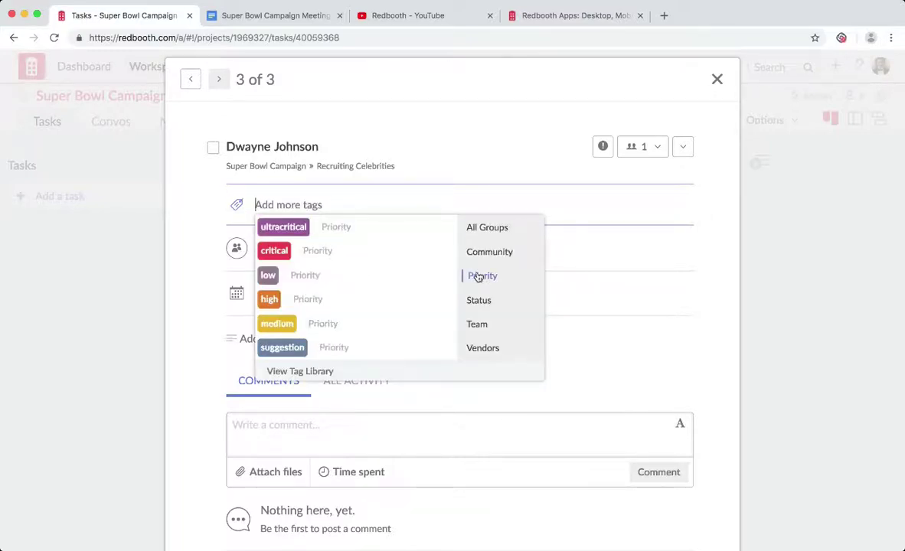
click(355, 252)
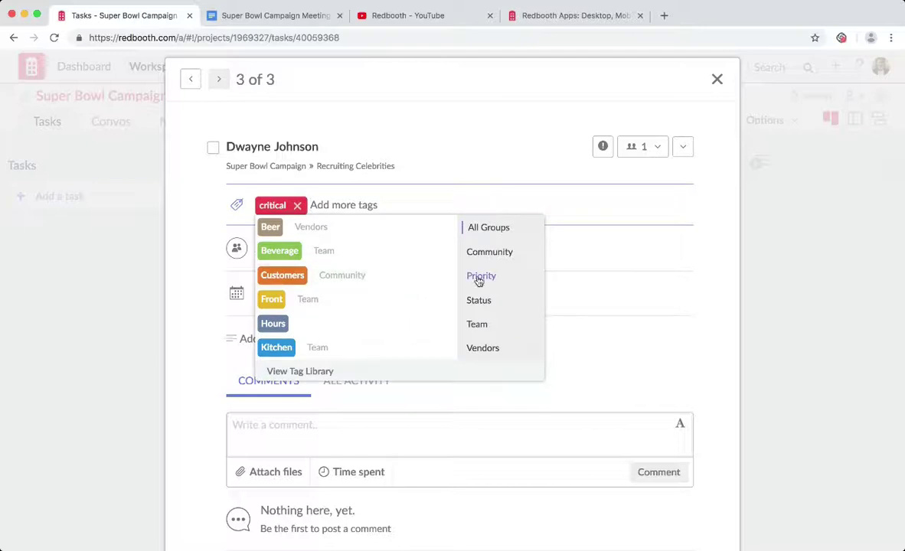
click(479, 301)
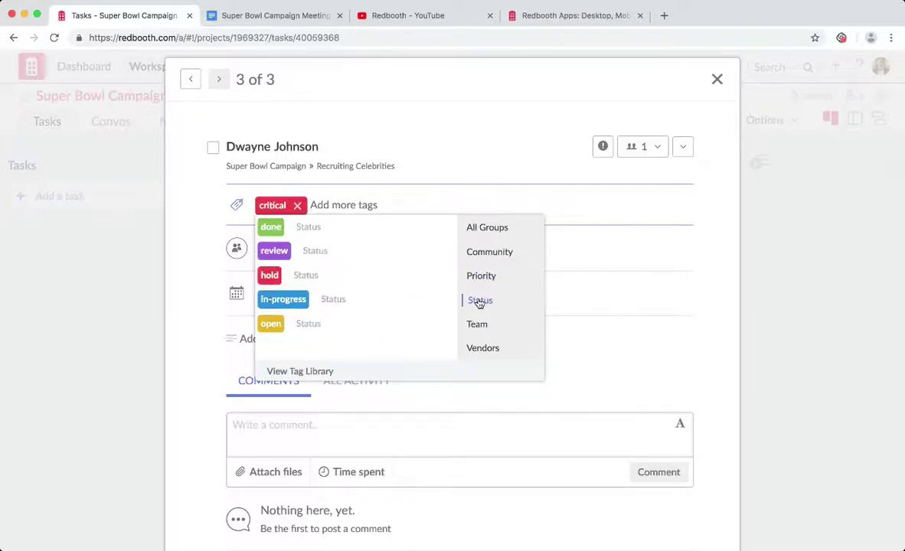
click(360, 298)
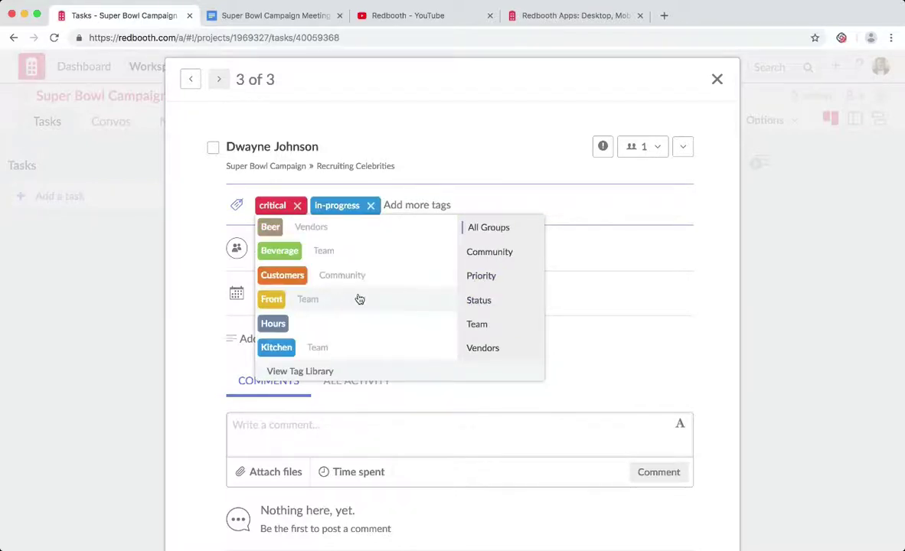
click(197, 327)
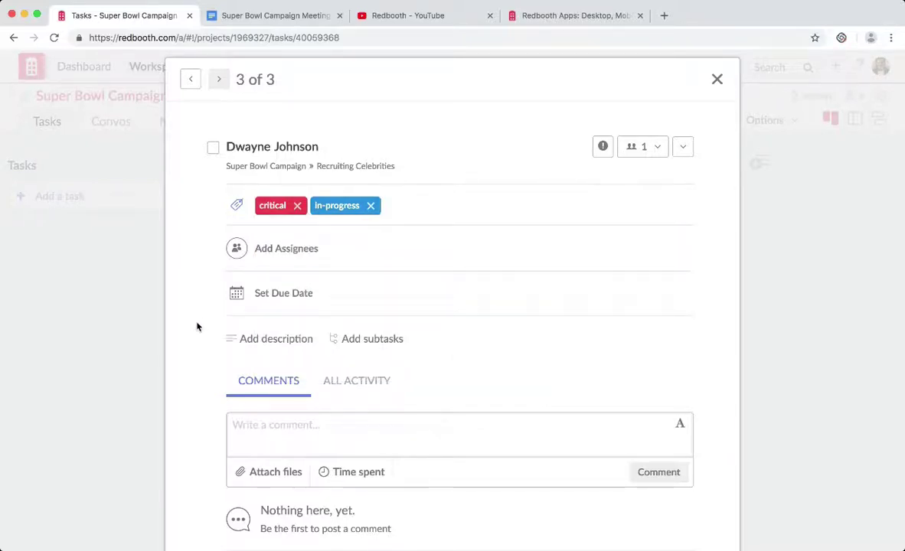
click(120, 335)
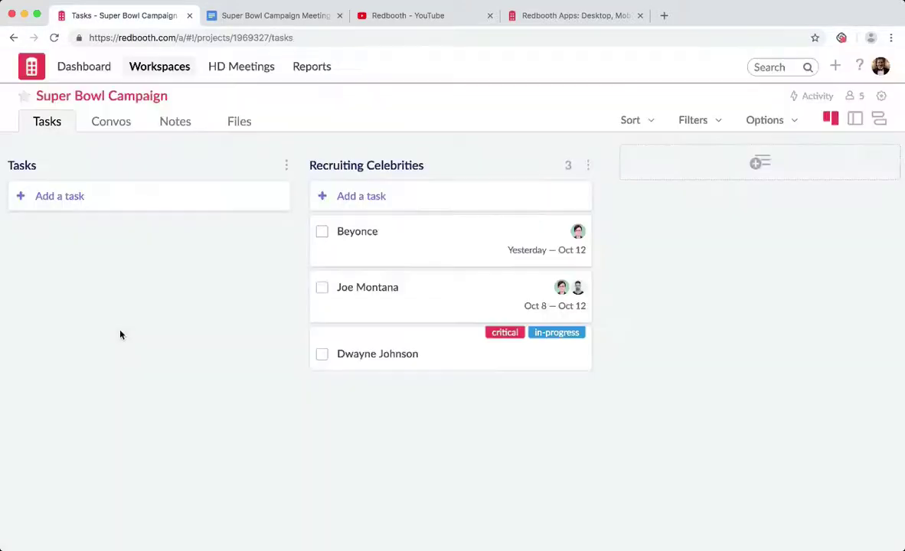
click(474, 354)
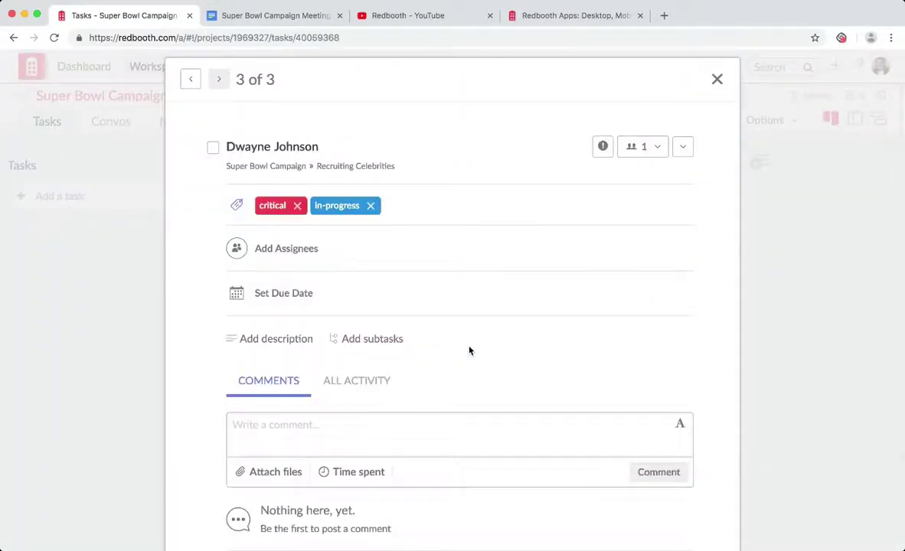
Assign both suggested members to Dwayne Johnson and make it due in one week, Oct 16.
mouse_move(444, 258)
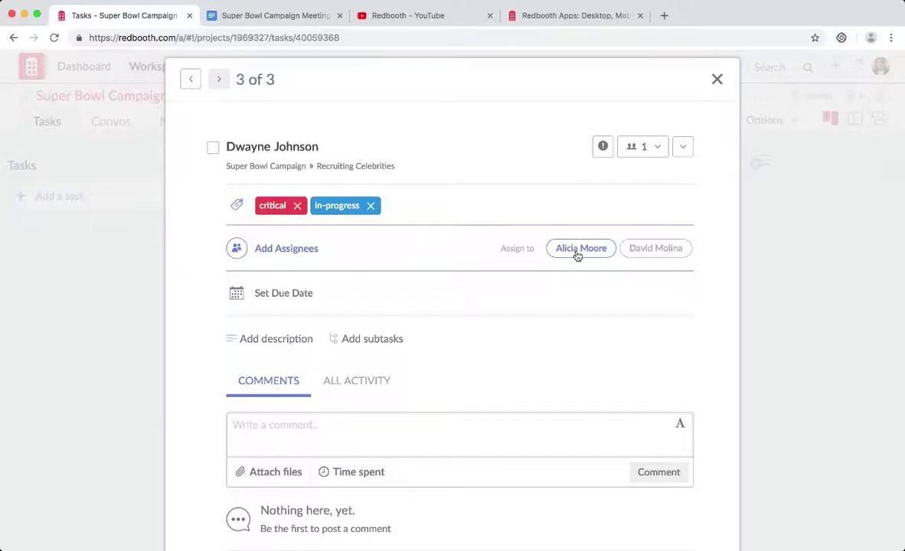
click(578, 254)
click(663, 257)
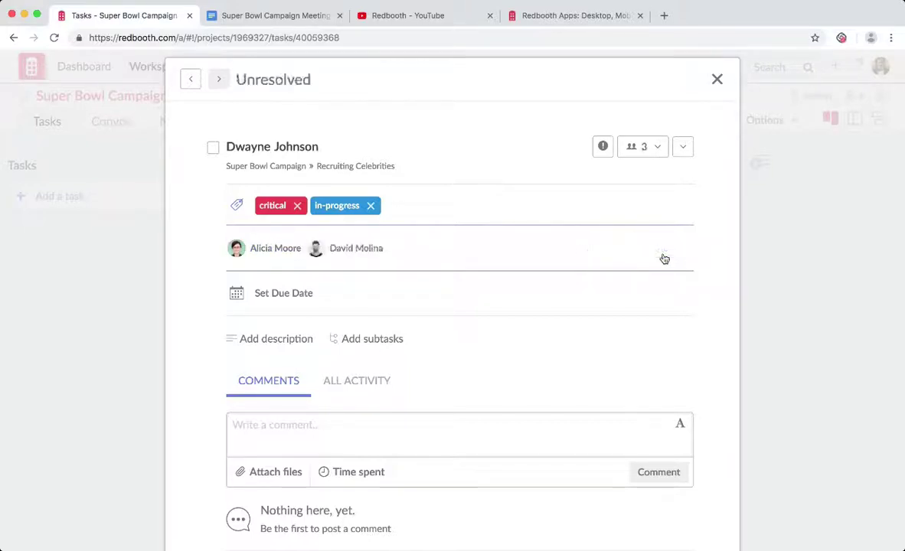
mouse_move(593, 295)
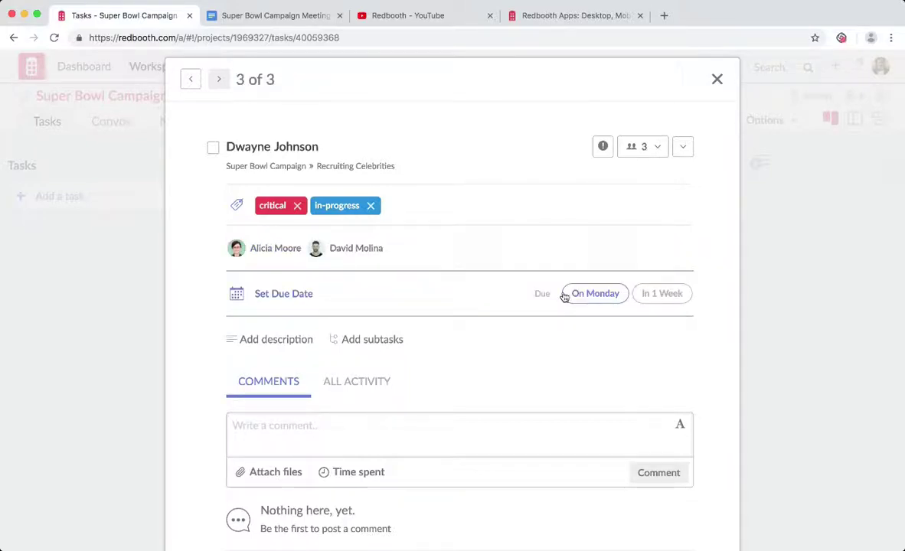
click(674, 298)
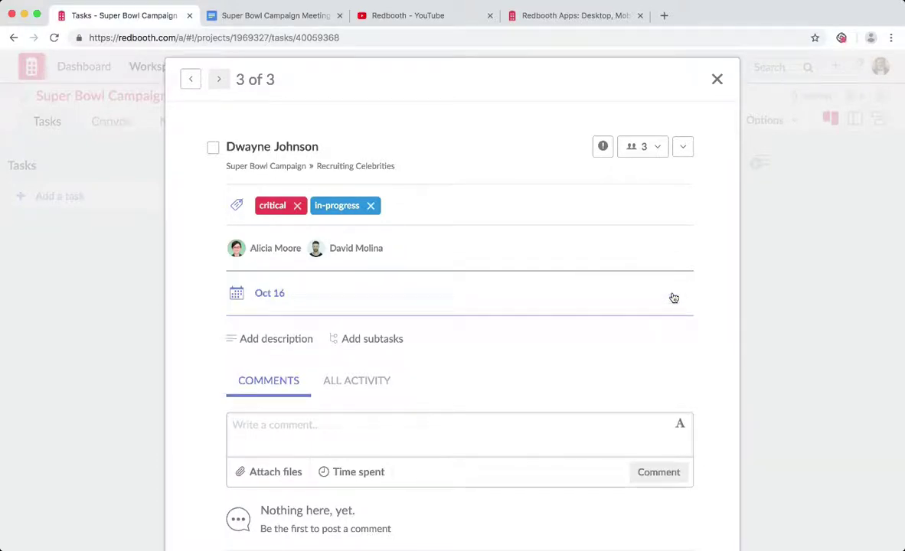
click(258, 342)
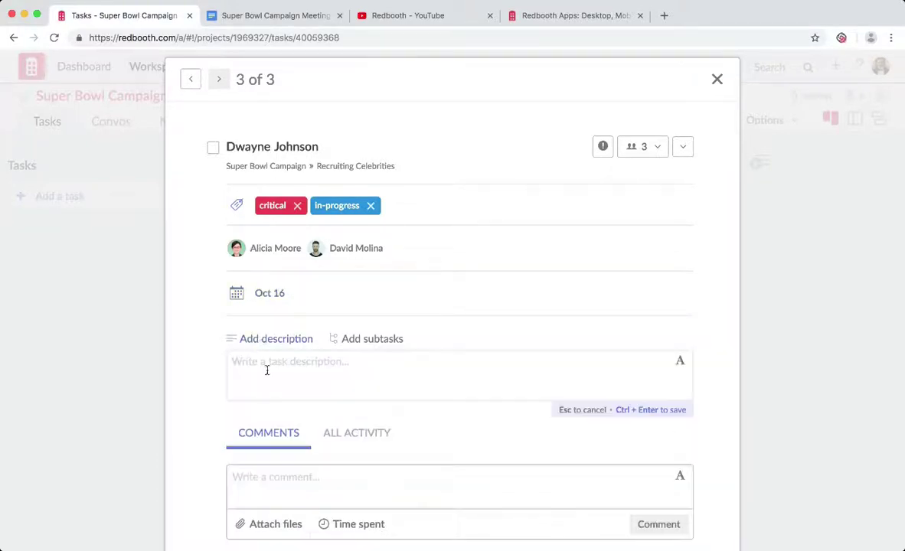
scroll(267, 370, down, 3)
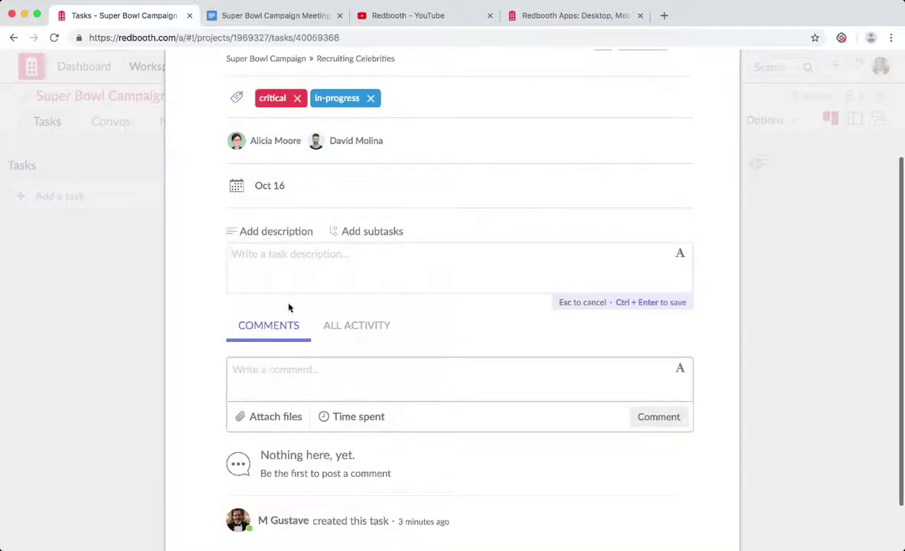
scroll(315, 264, up, 1)
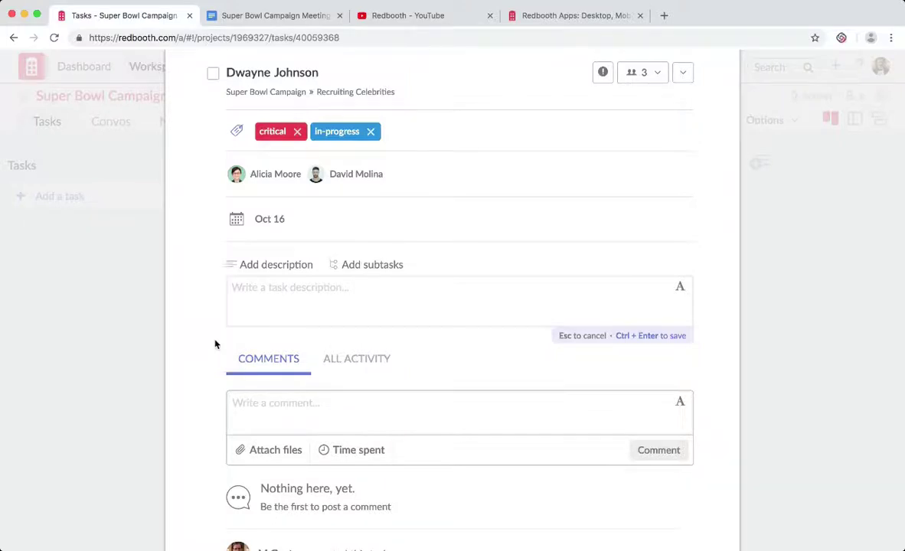
Add a subtask 'The Rock Fan Club' and assign it to yourself.
click(215, 344)
click(375, 265)
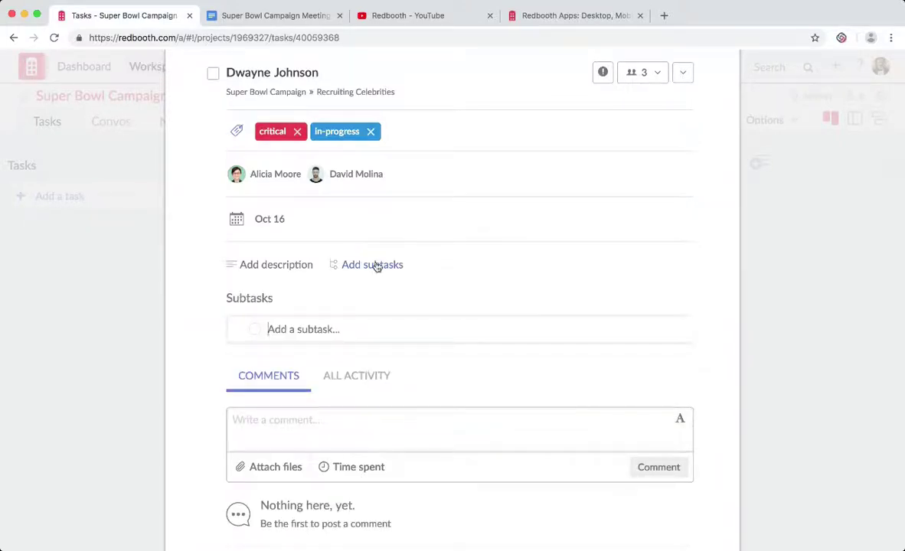
text(The ROc)
key(BackSpace)
key(BackSpace)
text(ock Fan Club)
key(Return)
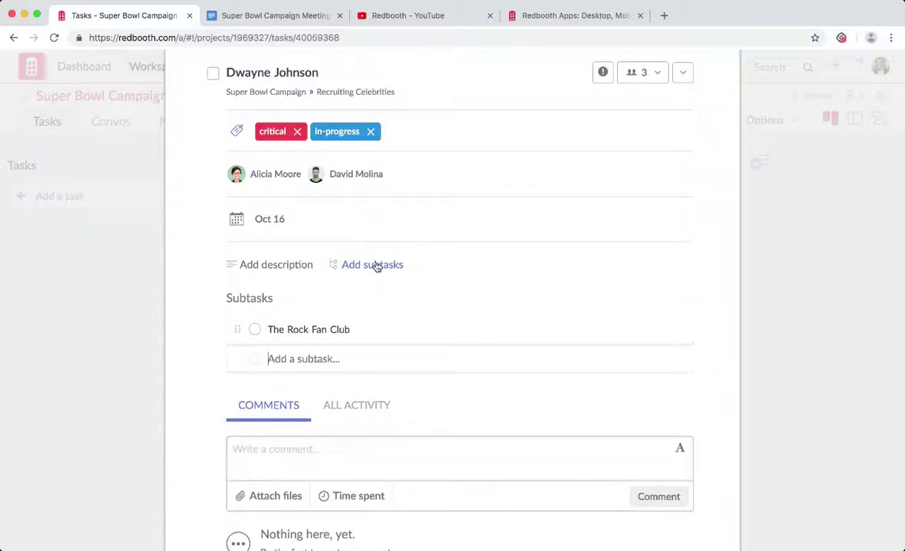
click(653, 332)
click(592, 339)
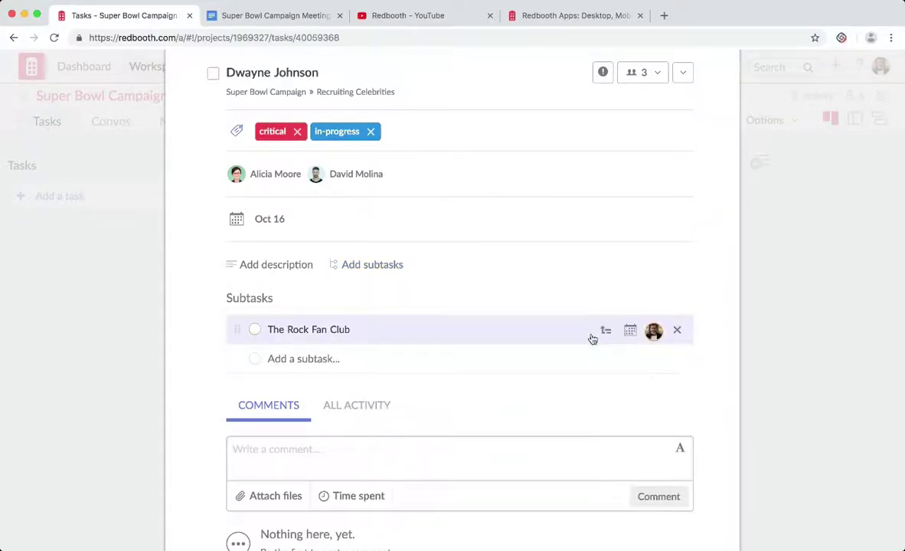
Add a 'Viral Video' subtask, assign it to a team member, and set it due Oct 10.
click(343, 364)
text(Viral Video)
key(Return)
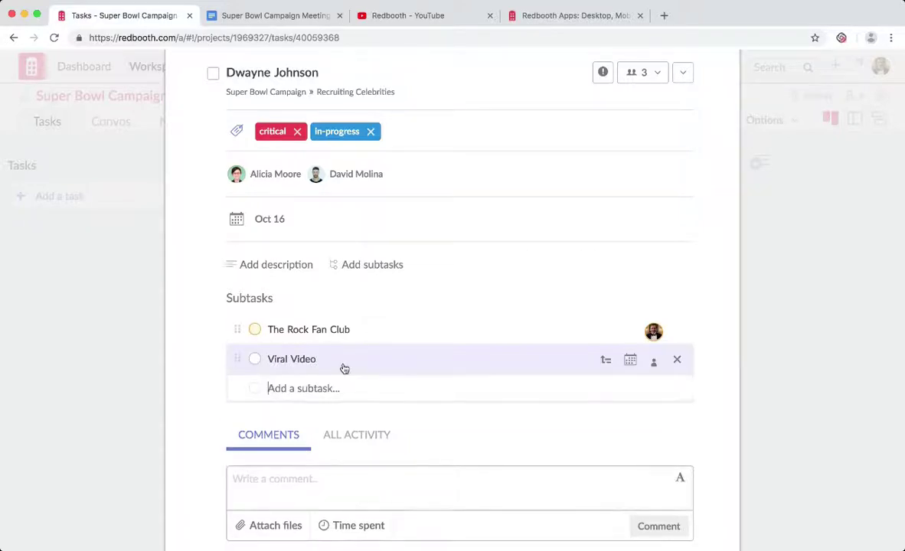
click(652, 366)
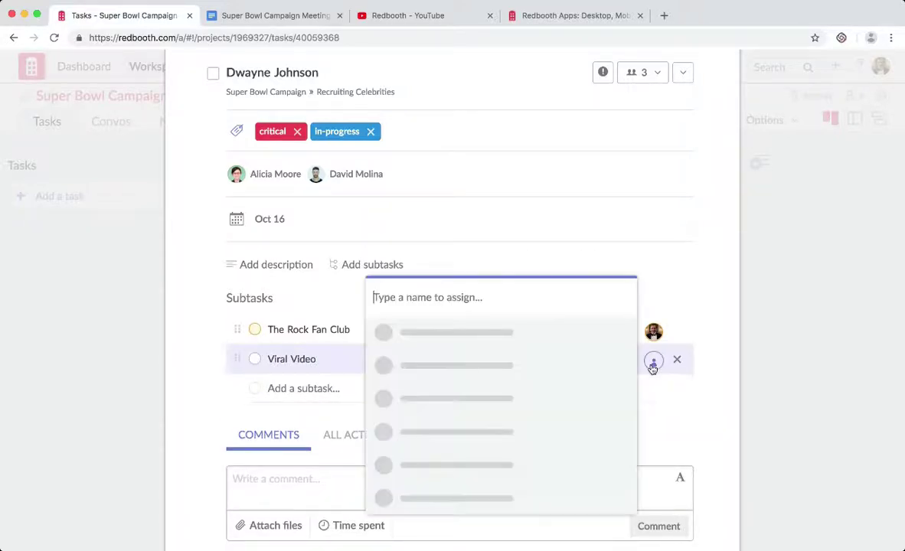
click(542, 399)
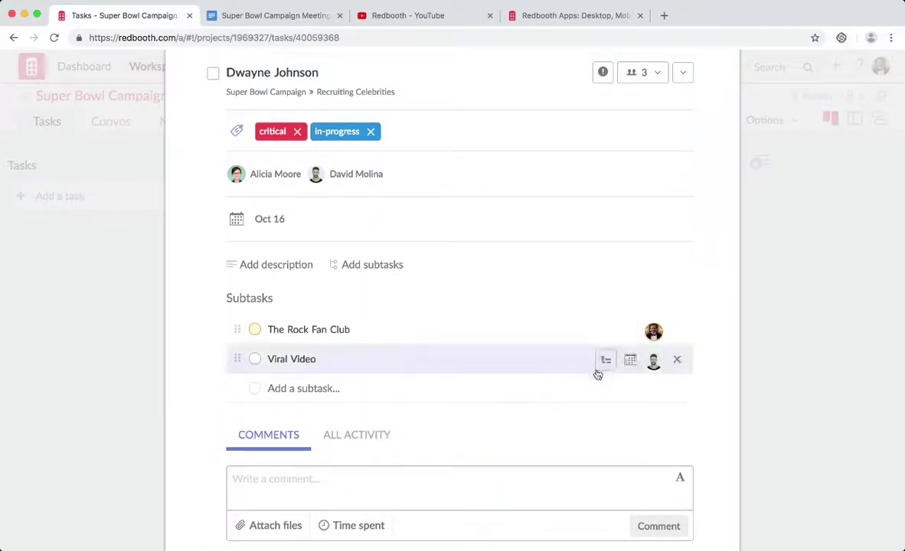
click(629, 360)
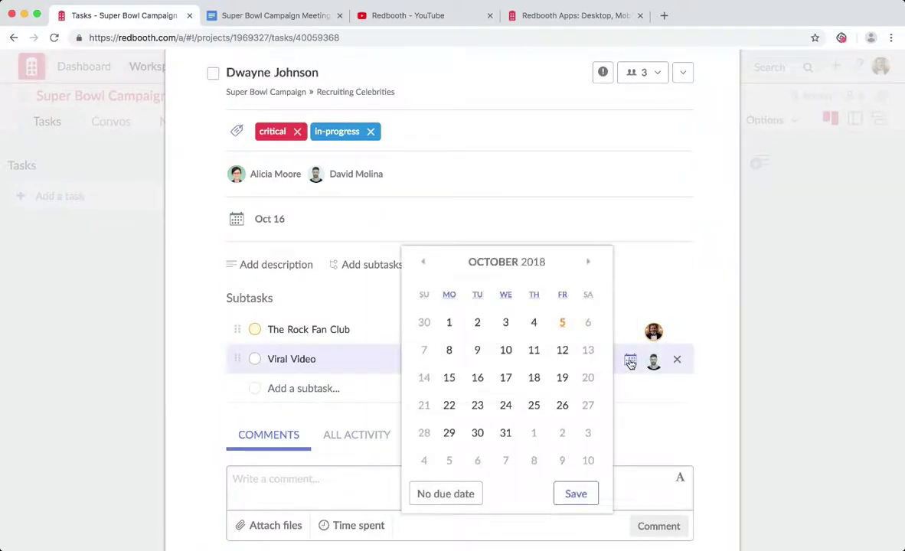
click(505, 350)
click(576, 494)
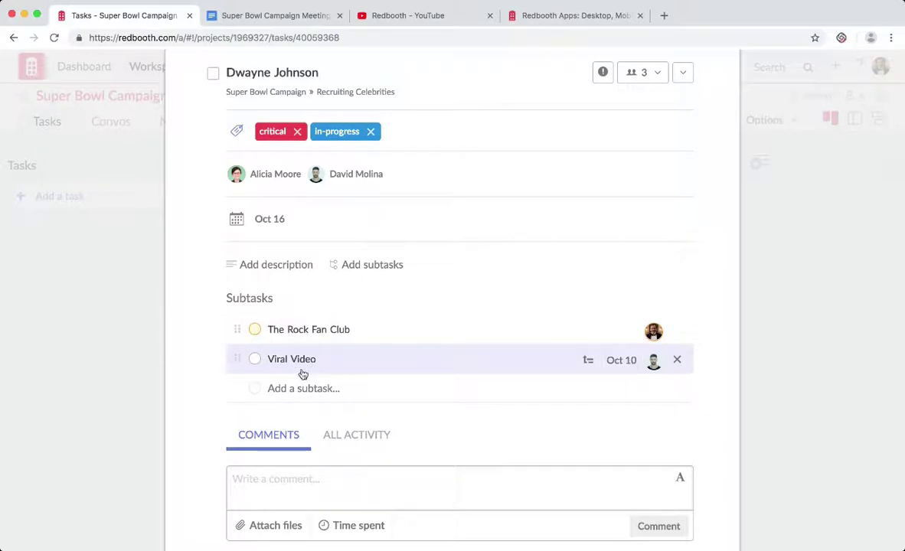
scroll(302, 373, down, 2)
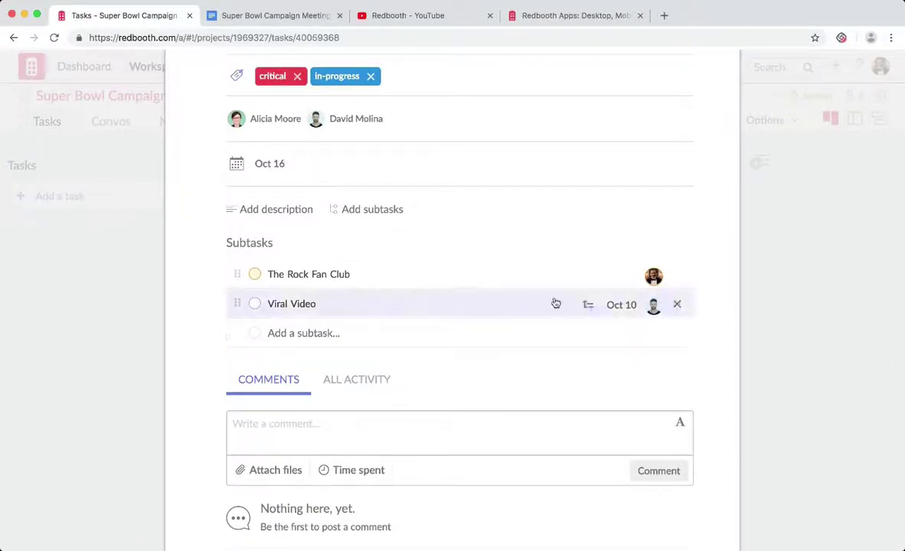
scroll(543, 281, down, 4)
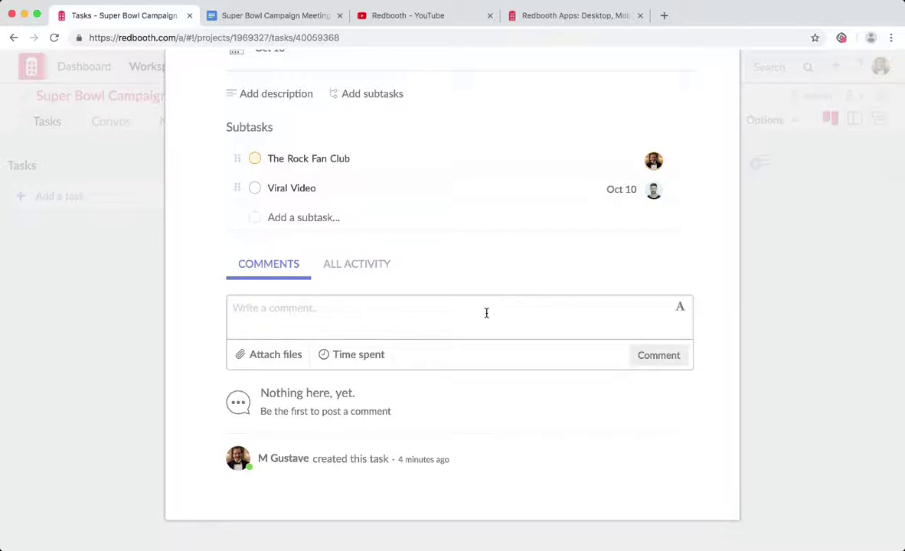
text(@)
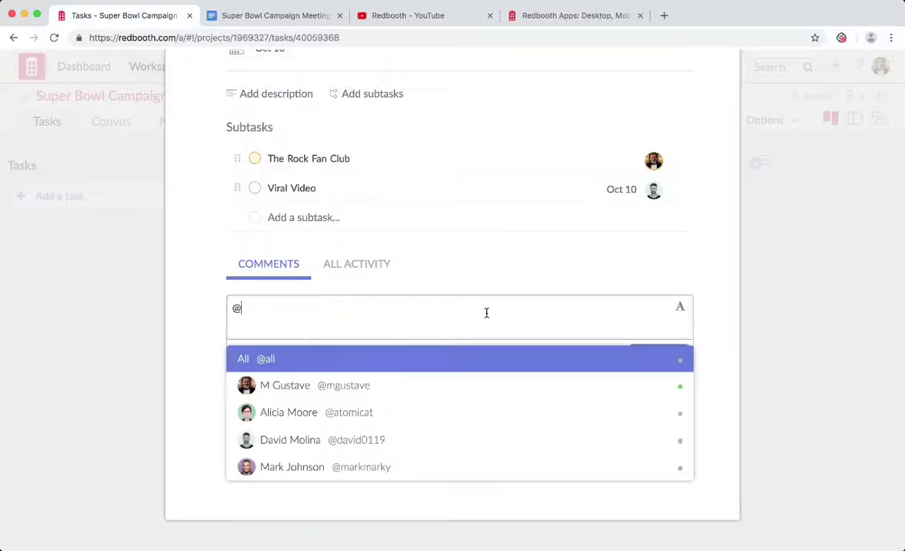
click(446, 359)
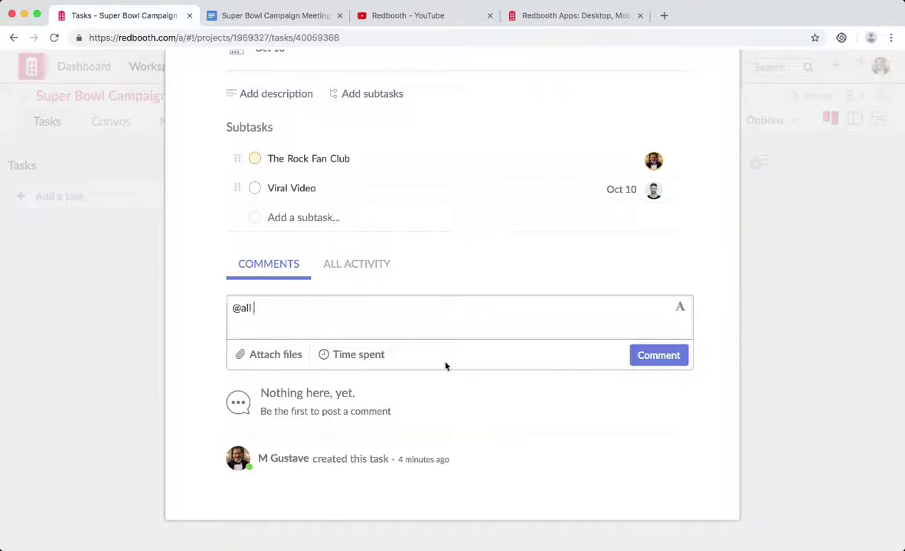
key(BackSpace)
key(BackSpace)
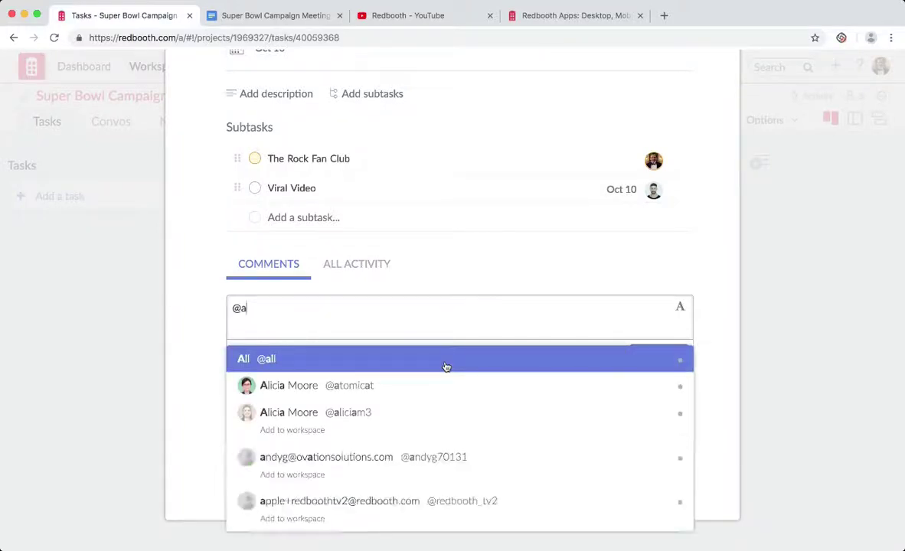
key(BackSpace)
text(ta)
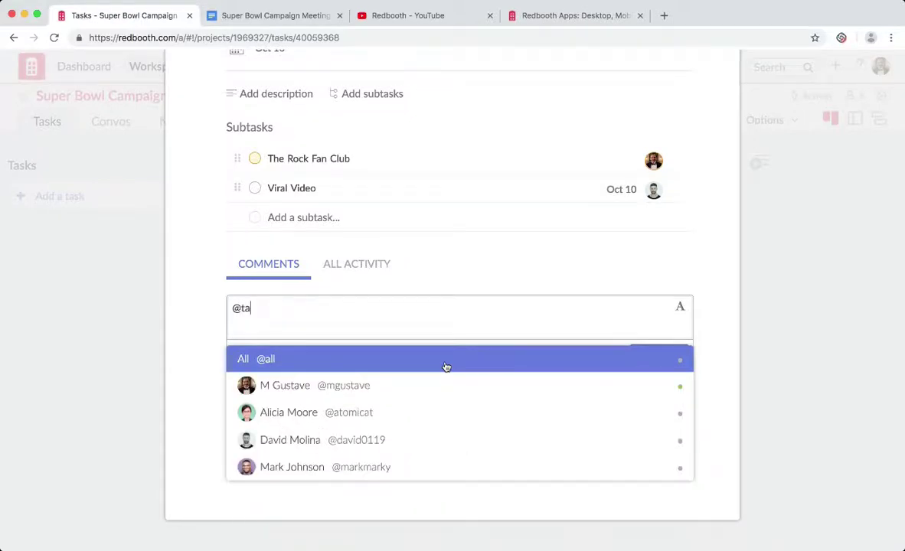
click(404, 368)
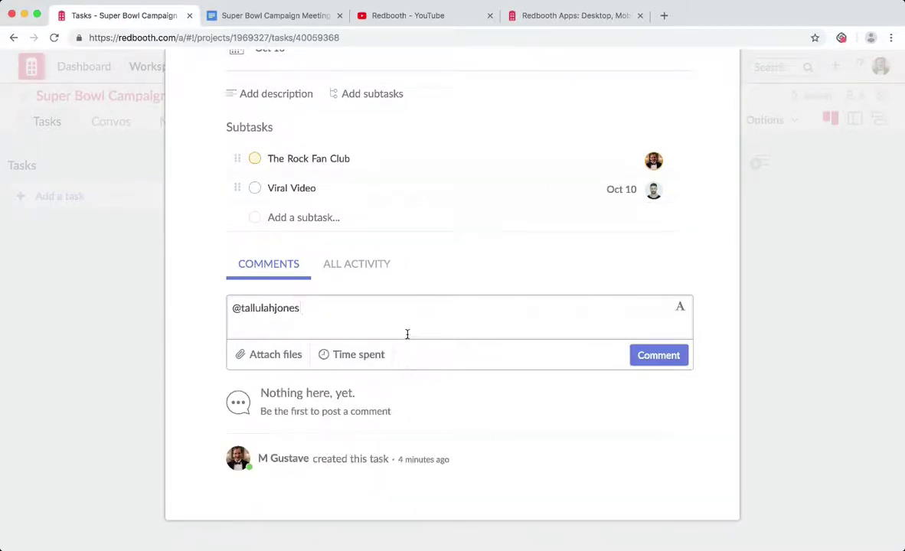
Write 'If we dont get Beyoncé we need Dwayne' as the comment text.
text(If we dont get )
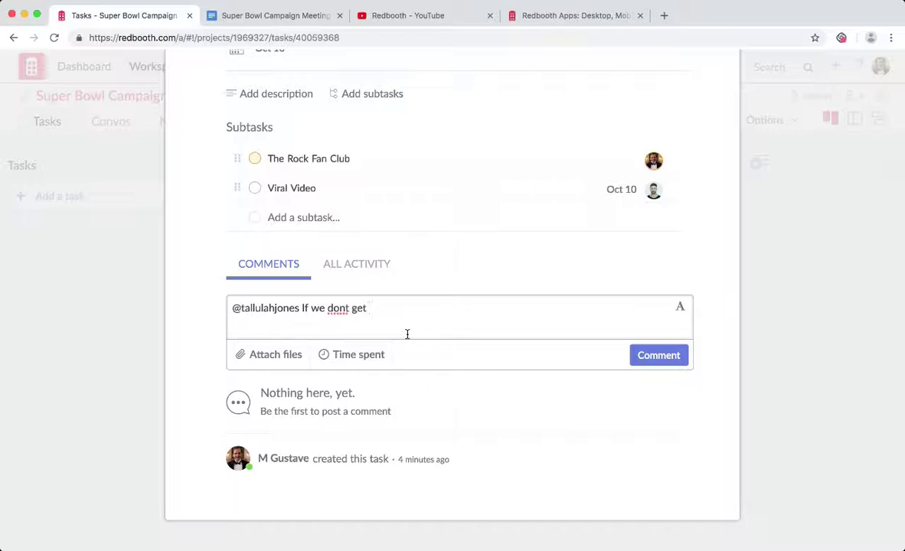
text(Beyncé)
key(BackSpace)
key(BackSpace)
key(BackSpace)
text(on)
key(alt+e)
text(c)
key(alt+e)
text(eyoncé we n)
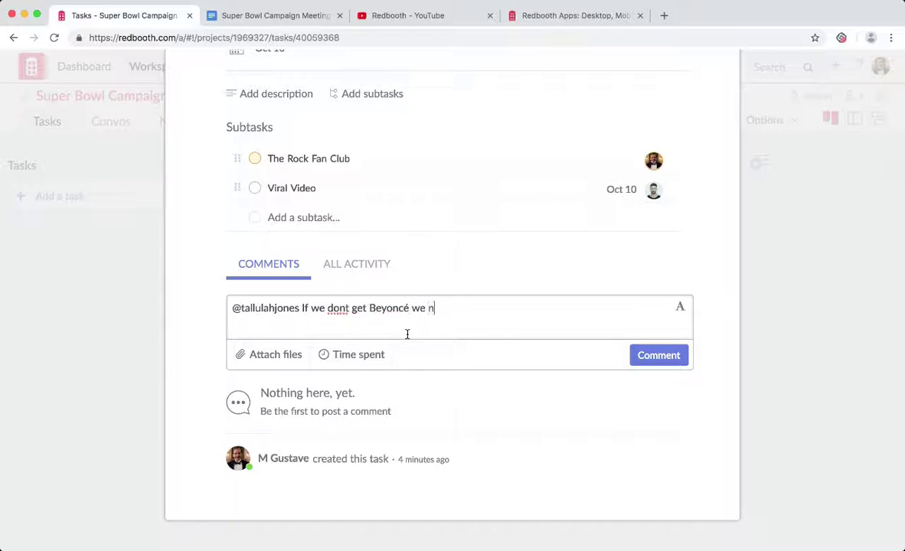
text(eed Dwayne)
Attach the_rock_siri_commercial.jpg from the computer and post the comment.
click(277, 356)
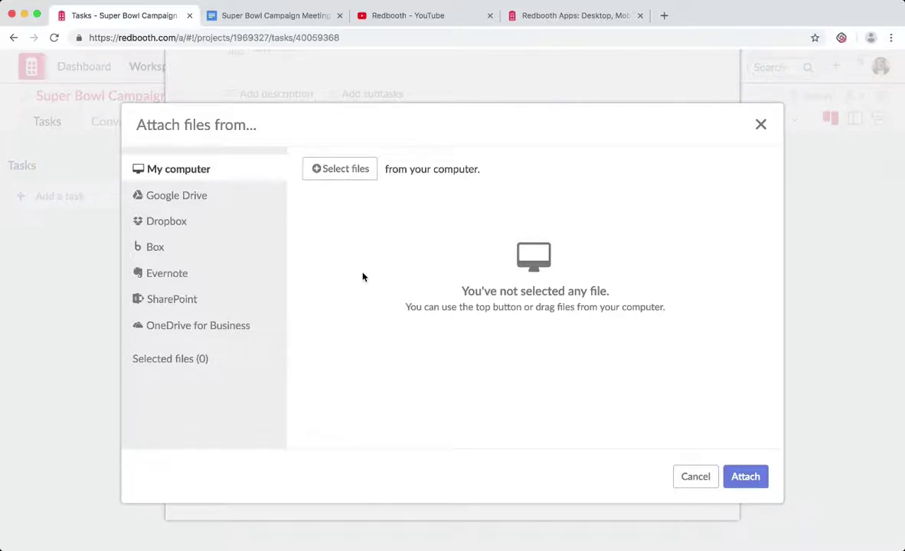
click(334, 172)
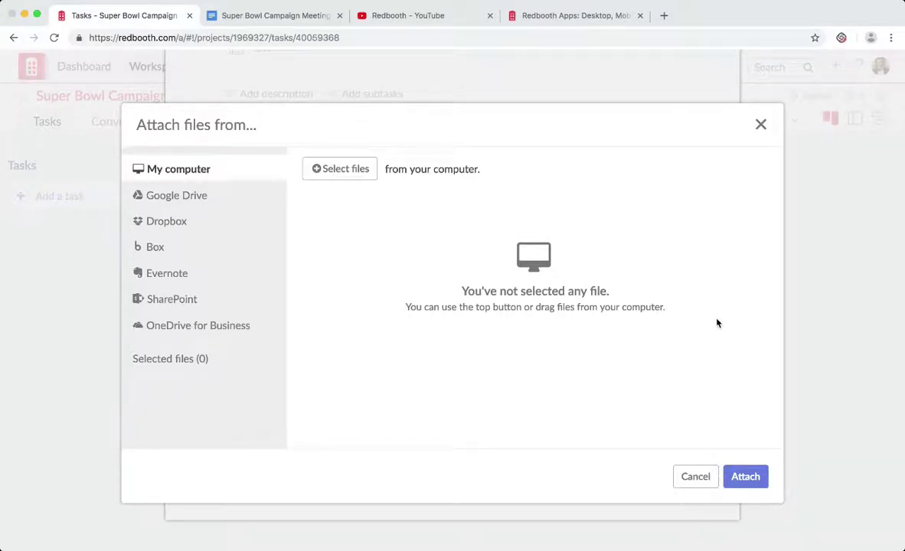
key(Return)
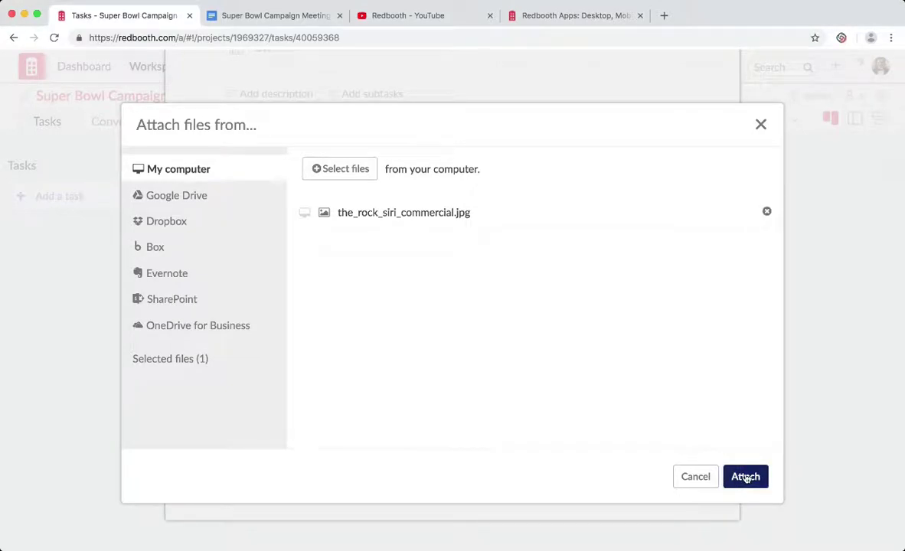
click(745, 477)
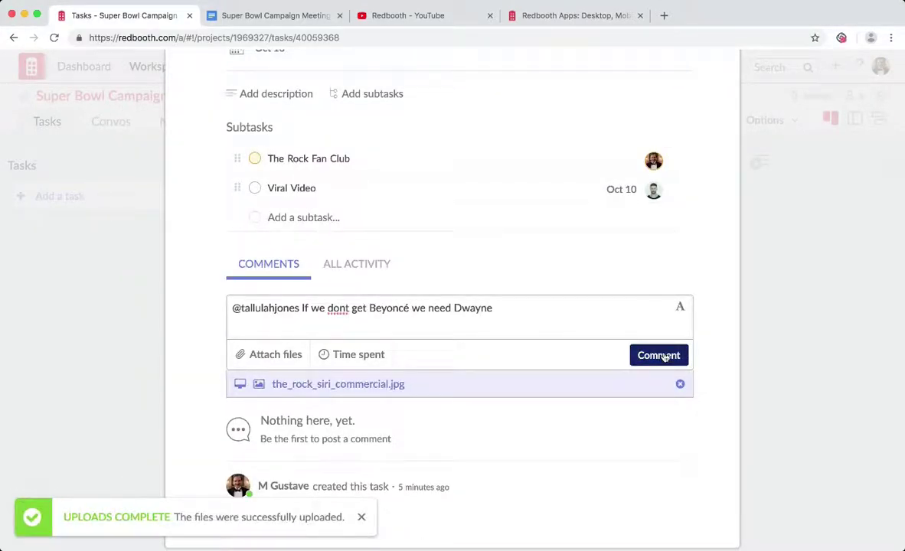
click(659, 355)
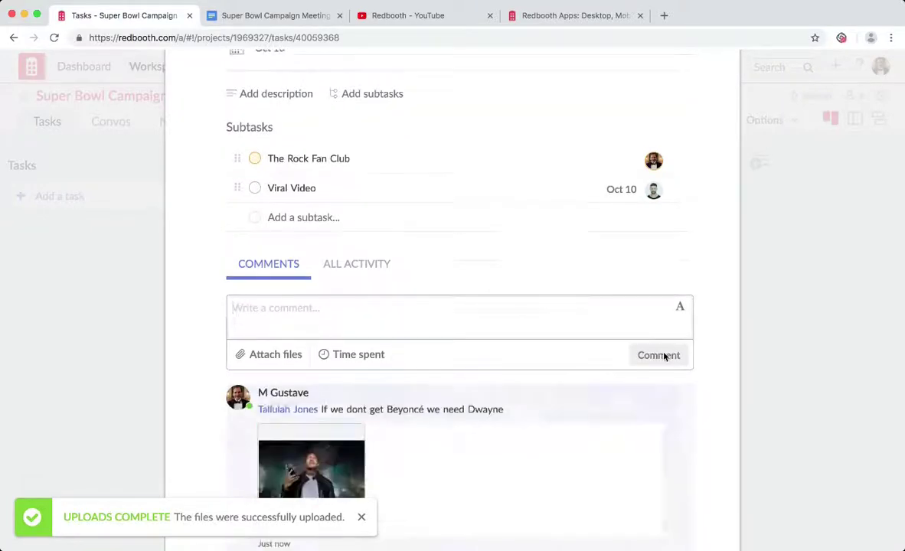
scroll(664, 357, down, 3)
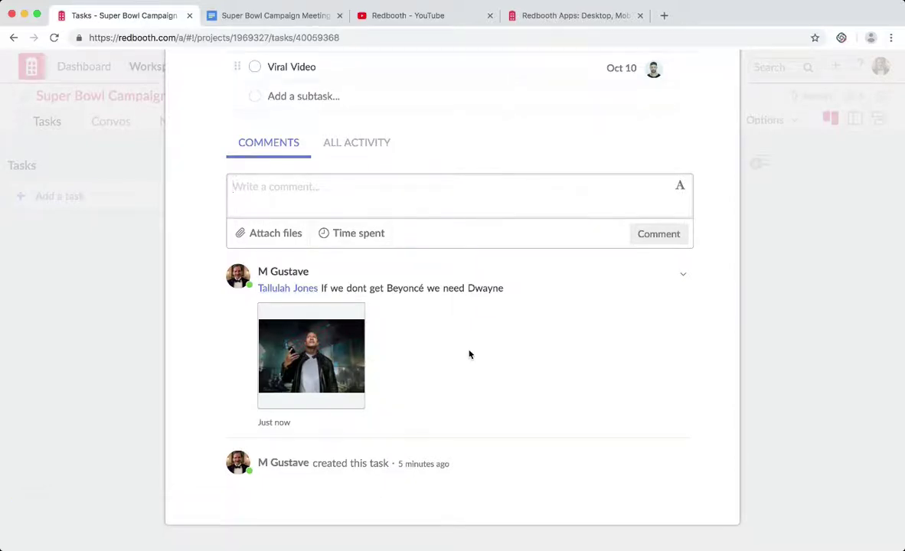
scroll(469, 354, up, 3)
scroll(470, 354, up, 4)
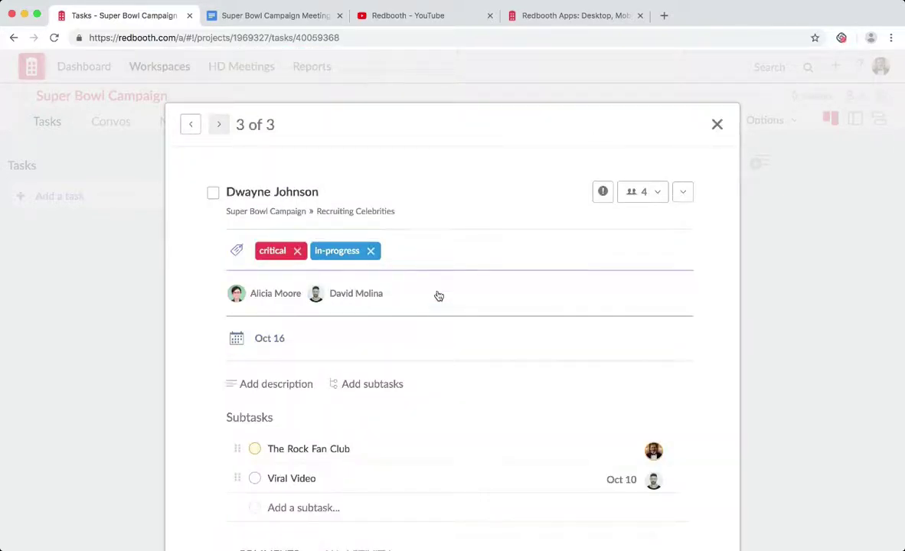
Add the remaining workspace member to the task's notify list, making it five people.
scroll(427, 334, down, 3)
scroll(429, 334, down, 3)
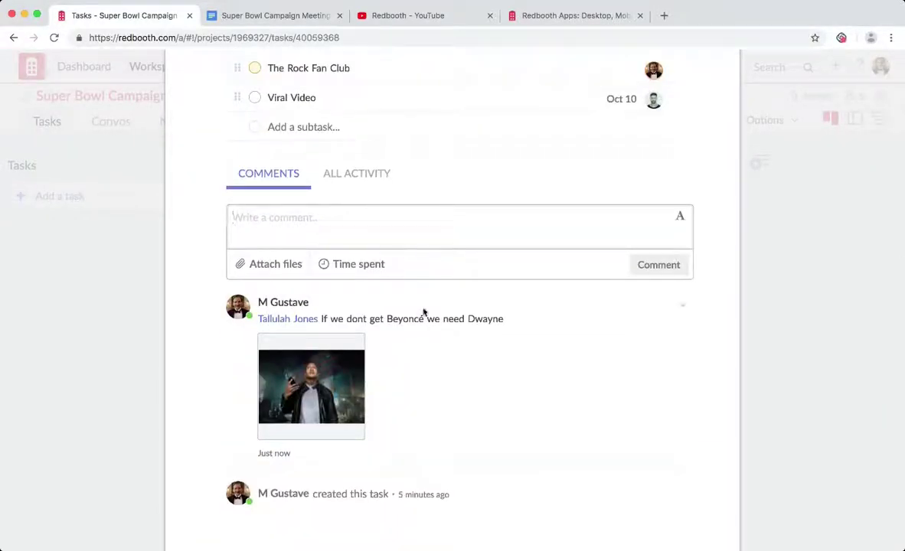
scroll(425, 314, up, 6)
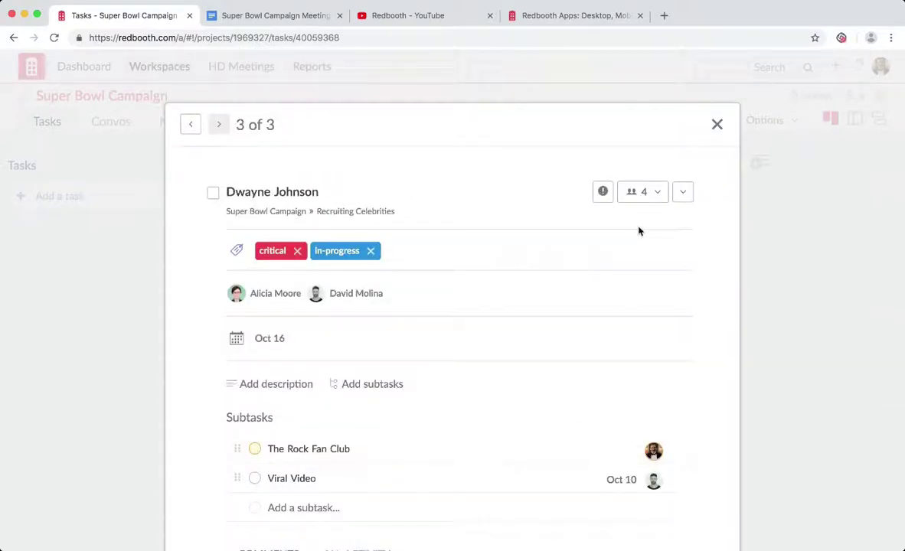
click(655, 198)
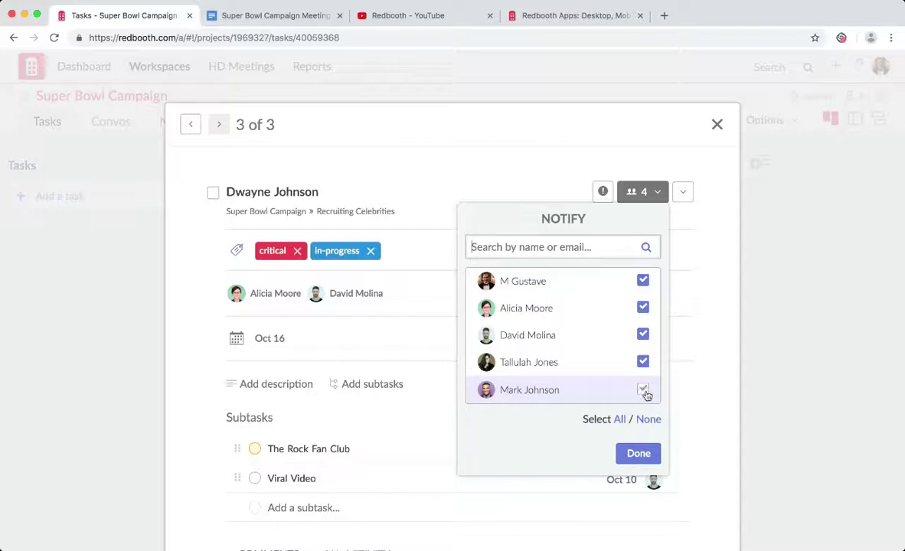
click(643, 389)
click(640, 454)
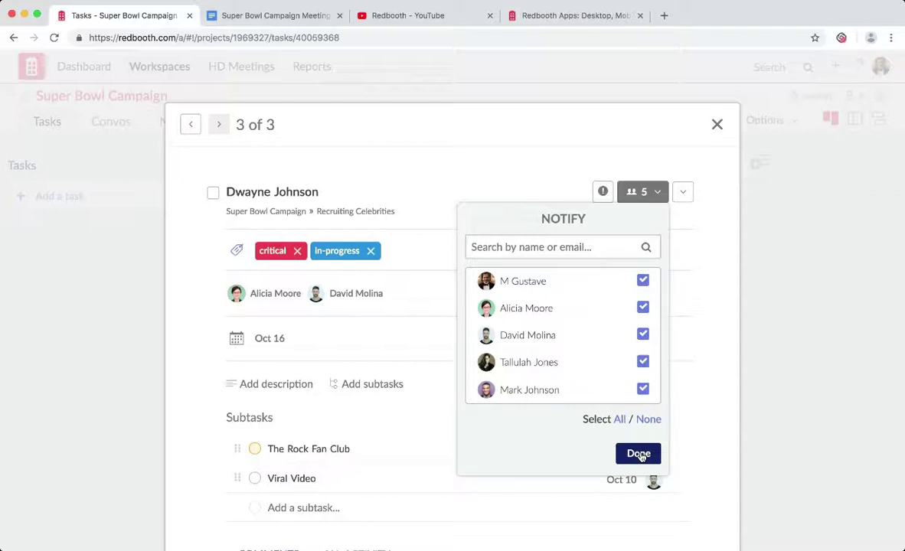
click(640, 454)
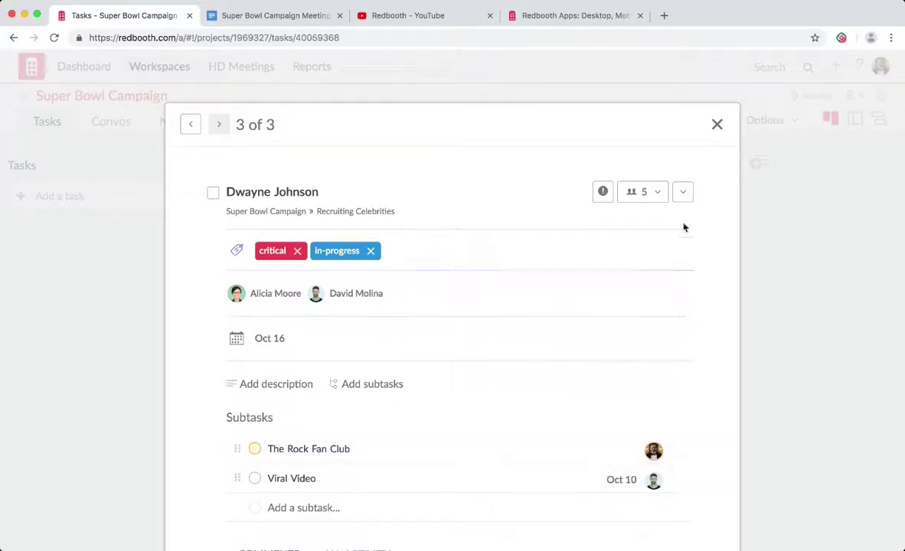
click(682, 195)
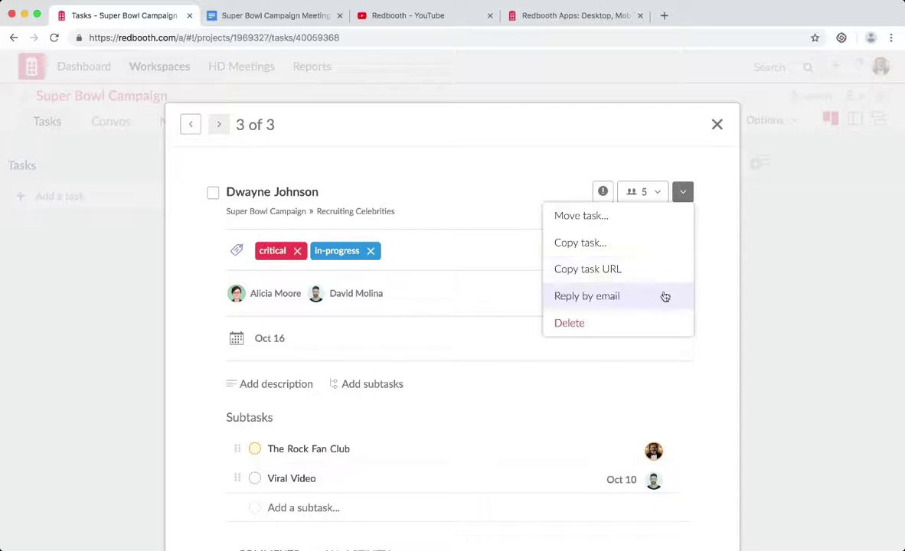
click(682, 193)
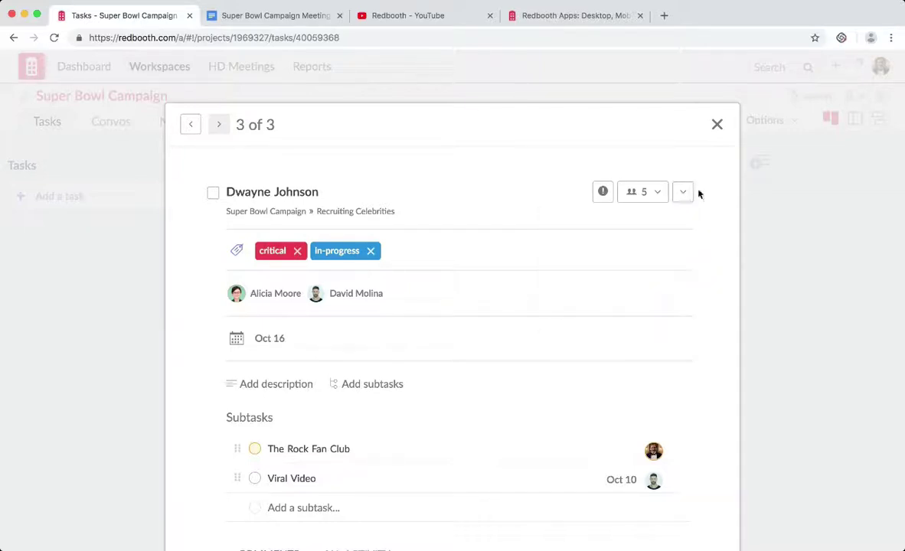
click(783, 358)
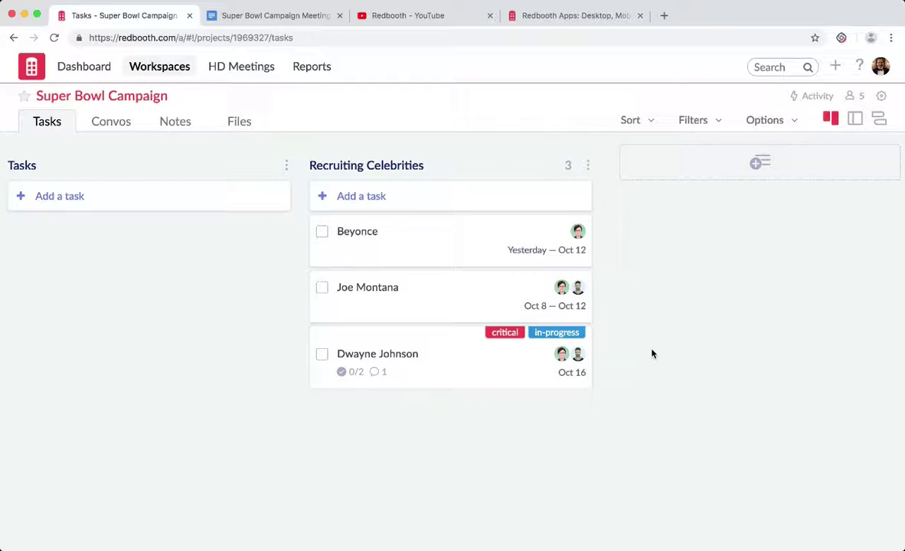
click(451, 260)
click(455, 296)
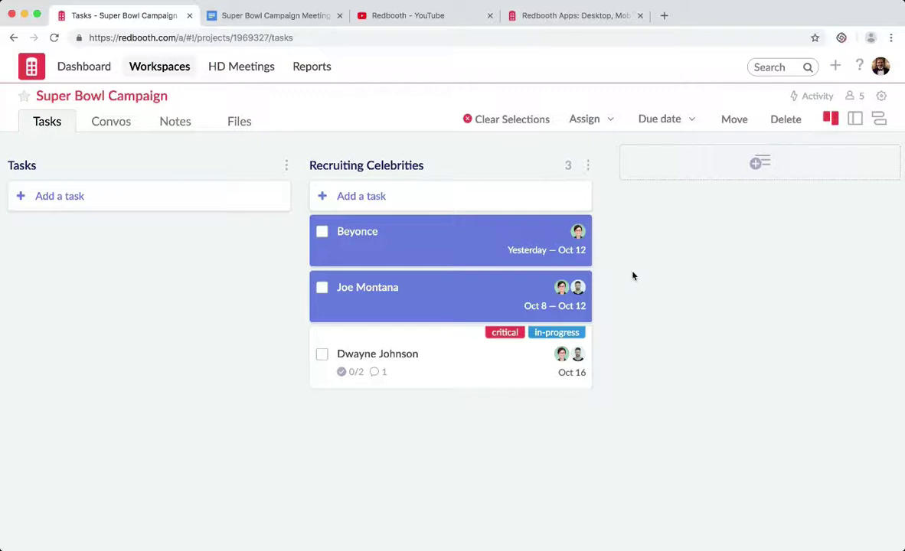
click(471, 253)
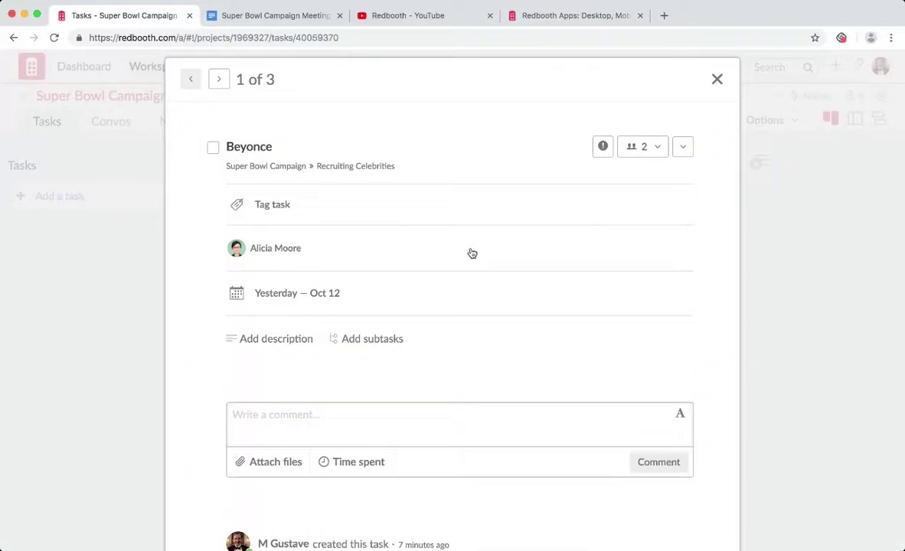
click(766, 349)
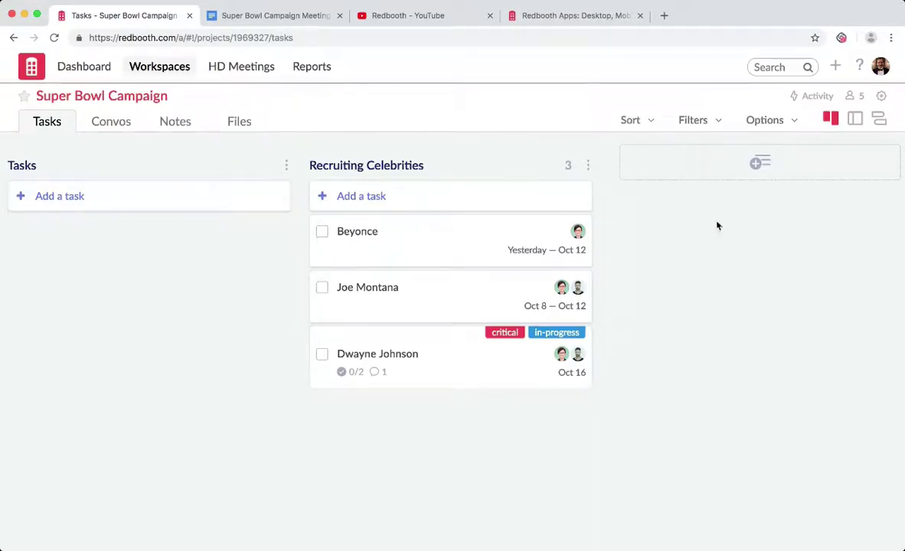
click(650, 123)
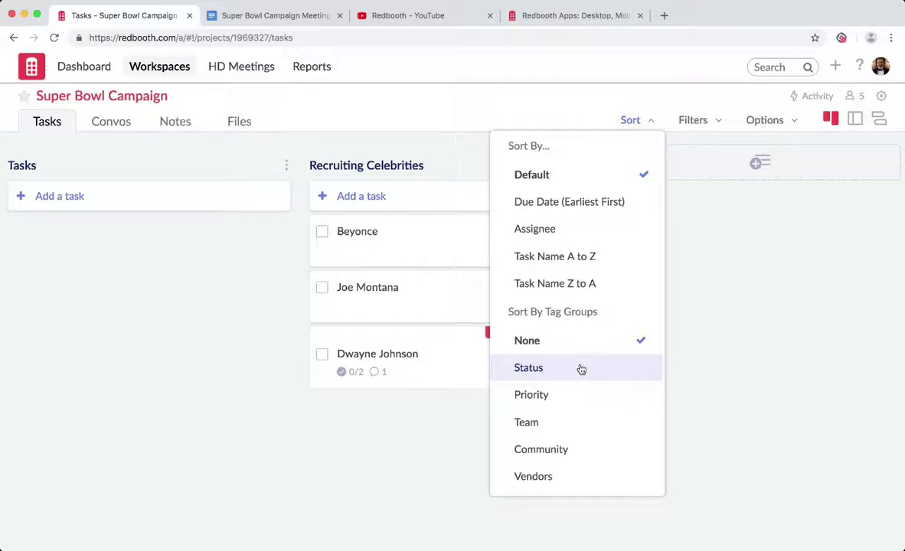
click(703, 127)
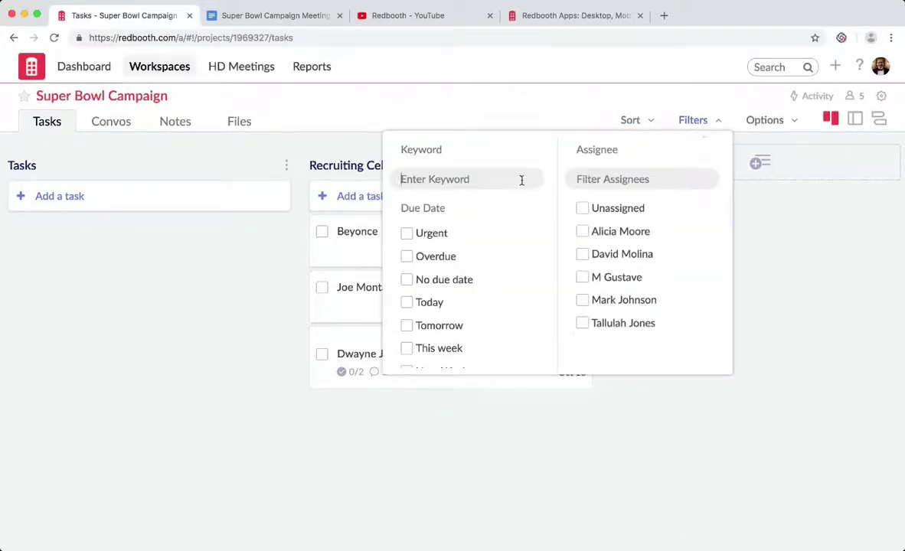
text(bey)
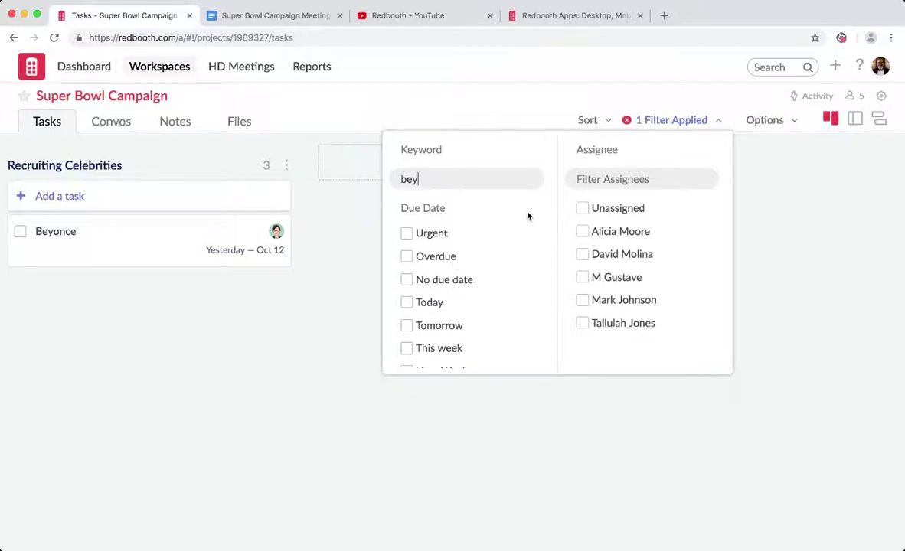
key(BackSpace)
key(BackSpace)
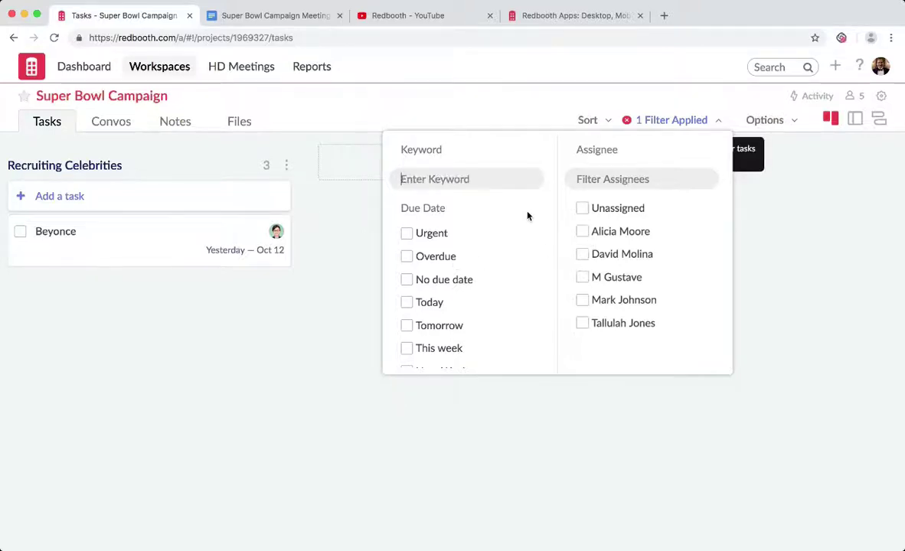
click(754, 389)
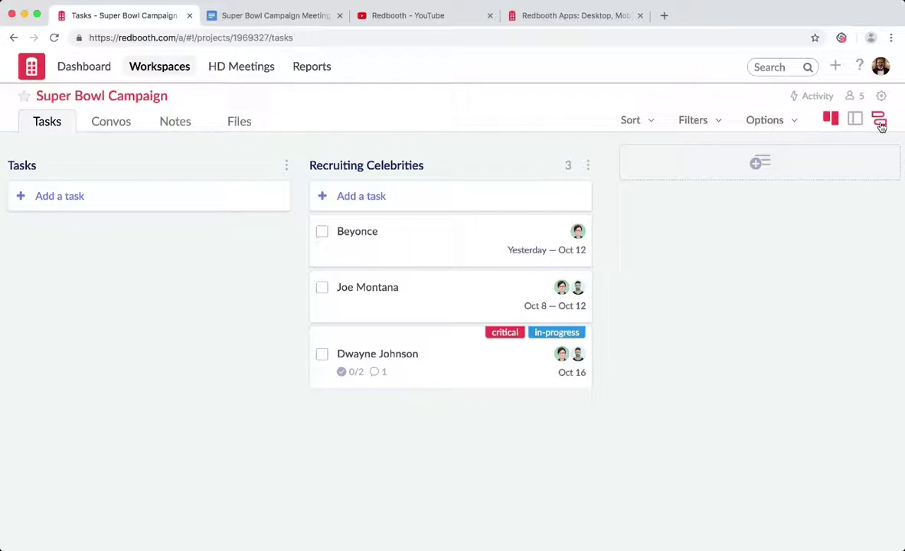
Show the Gantt timeline and reschedule Beyonce to start Oct 3, six days long.
click(880, 123)
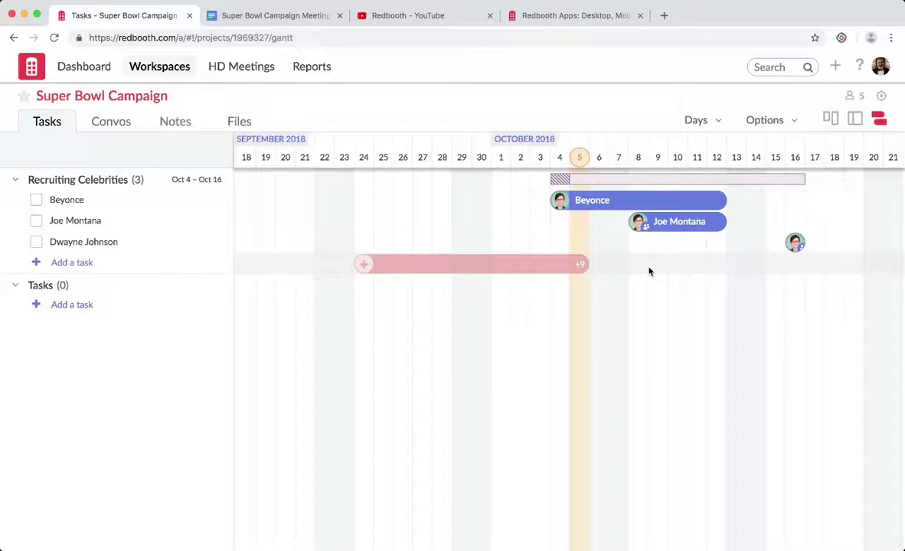
mouse_move(643, 200)
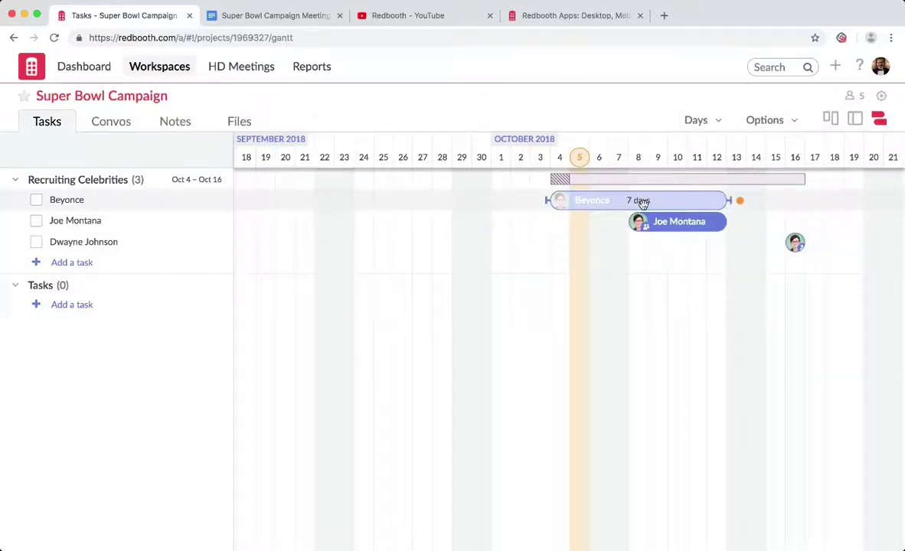
drag(642, 202, 622, 203)
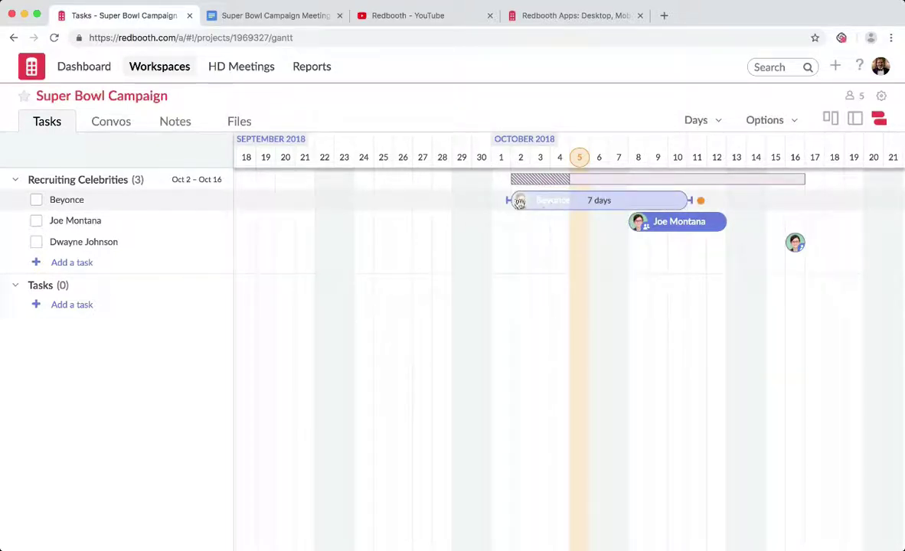
drag(519, 202, 532, 201)
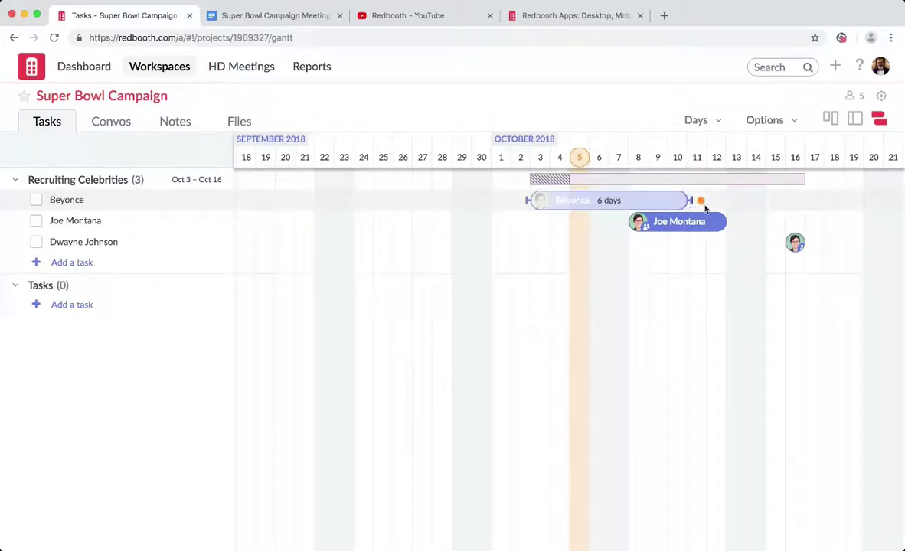
Push Joe Montana later and make it dependent on Beyonce finishing.
drag(680, 225, 787, 228)
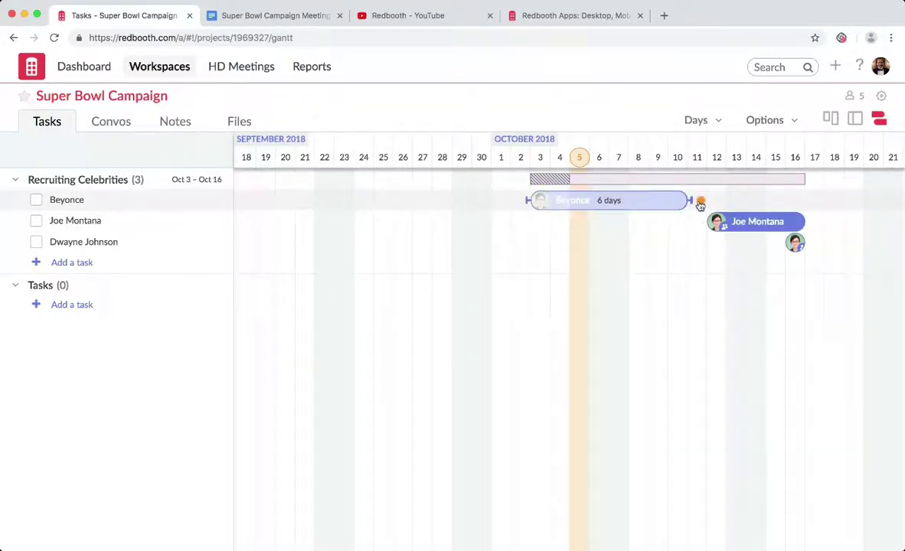
drag(700, 205, 751, 230)
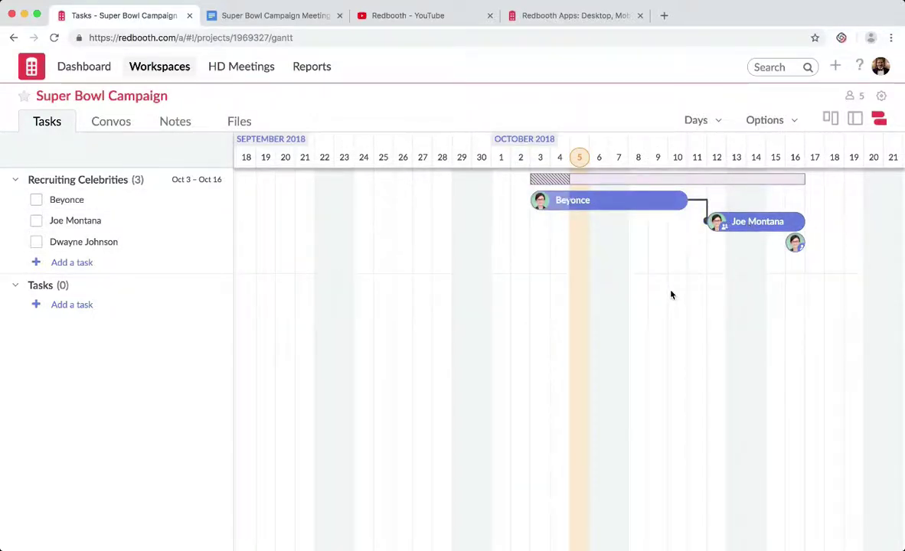
mouse_move(551, 204)
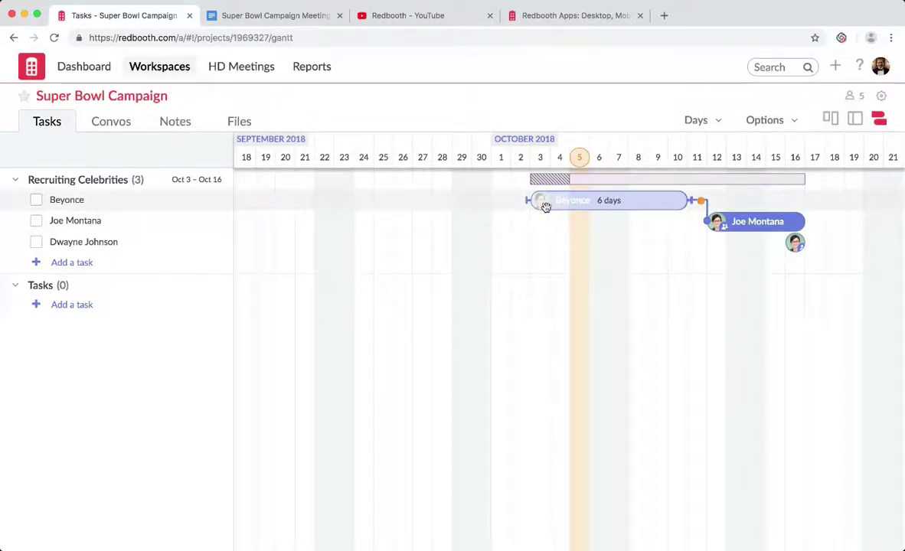
Remove one of Dwayne Johnson's two assignees and close the task details.
click(797, 243)
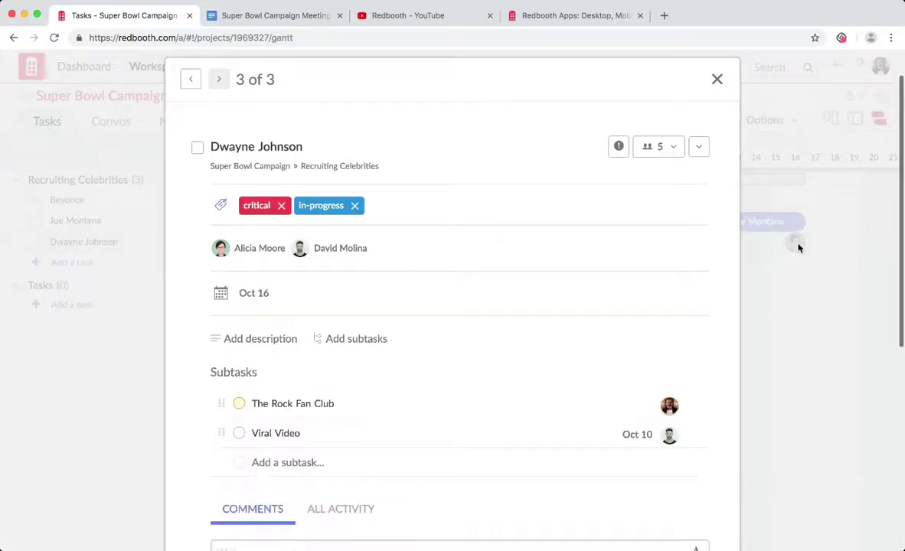
click(277, 250)
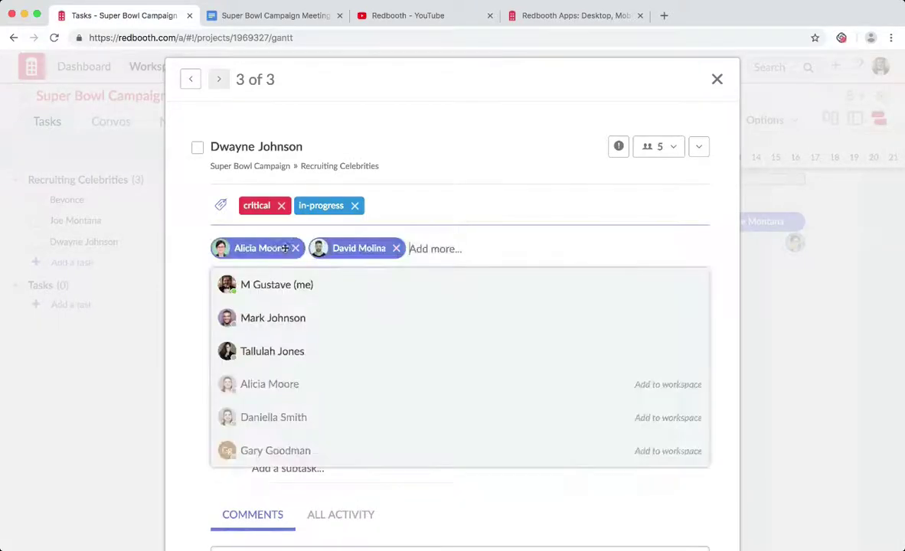
click(296, 248)
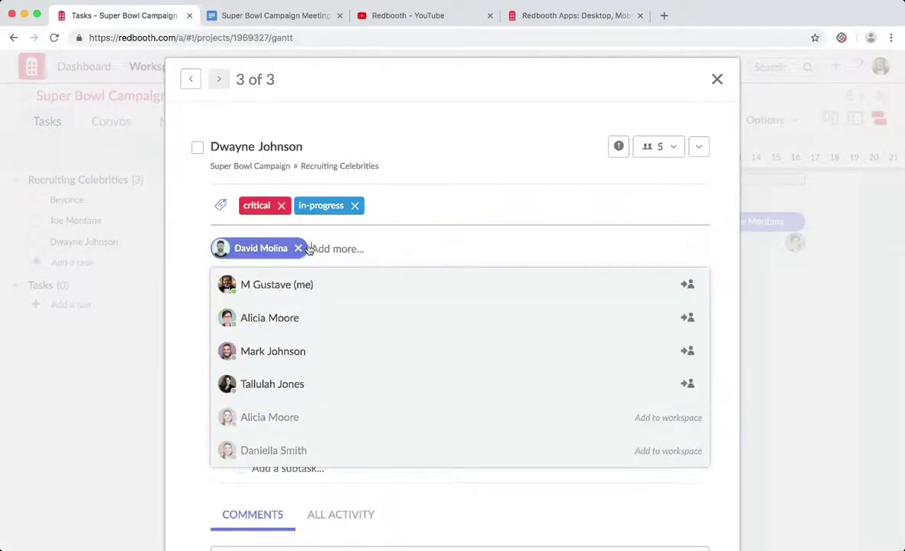
click(717, 79)
mouse_move(795, 243)
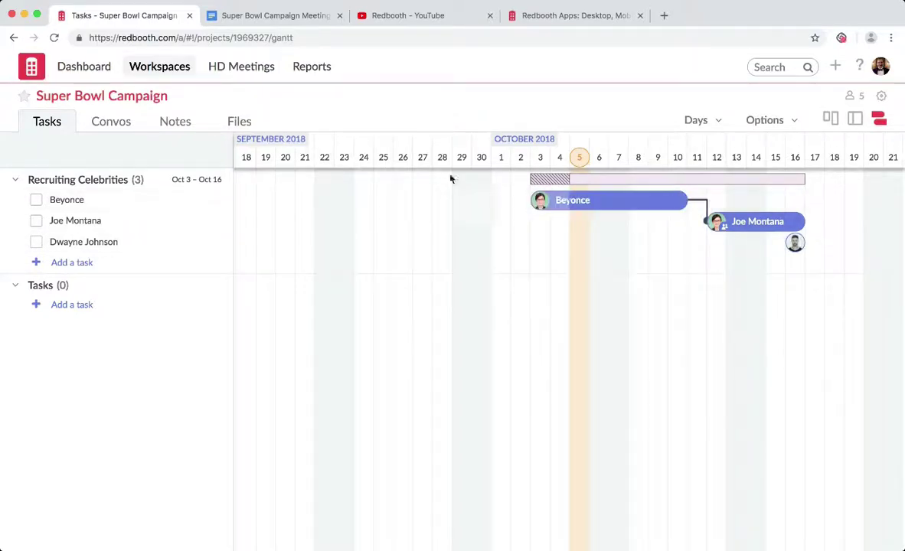
Open the Task overview report, check the Assignees filter, and sort by creator then updated date.
click(314, 73)
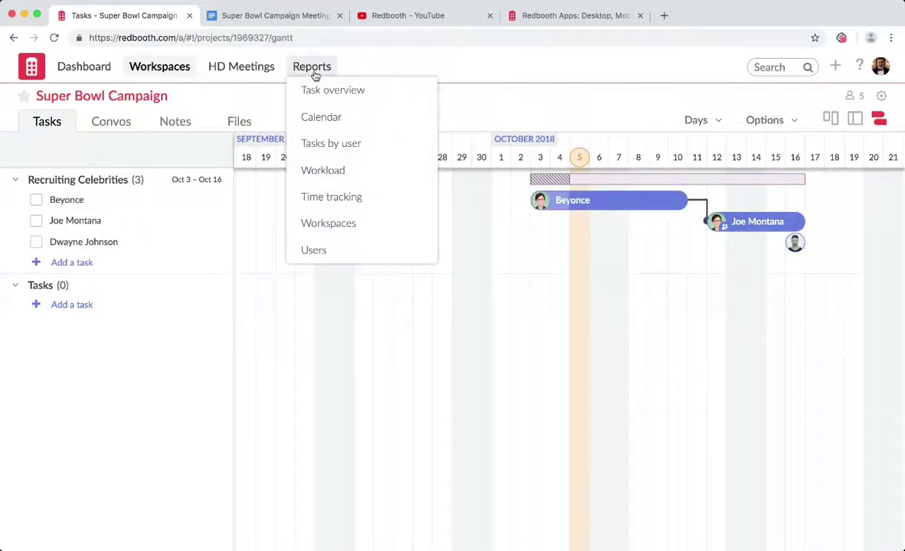
click(339, 101)
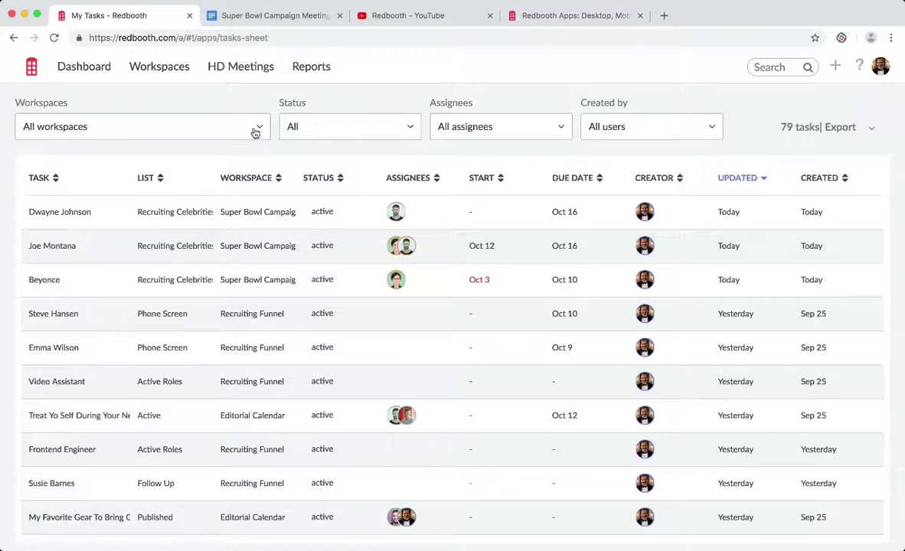
click(478, 128)
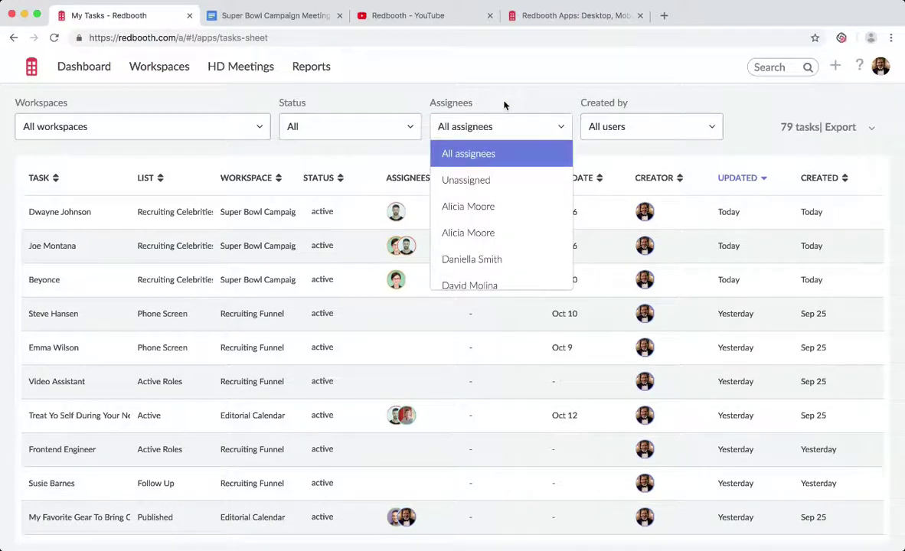
click(677, 180)
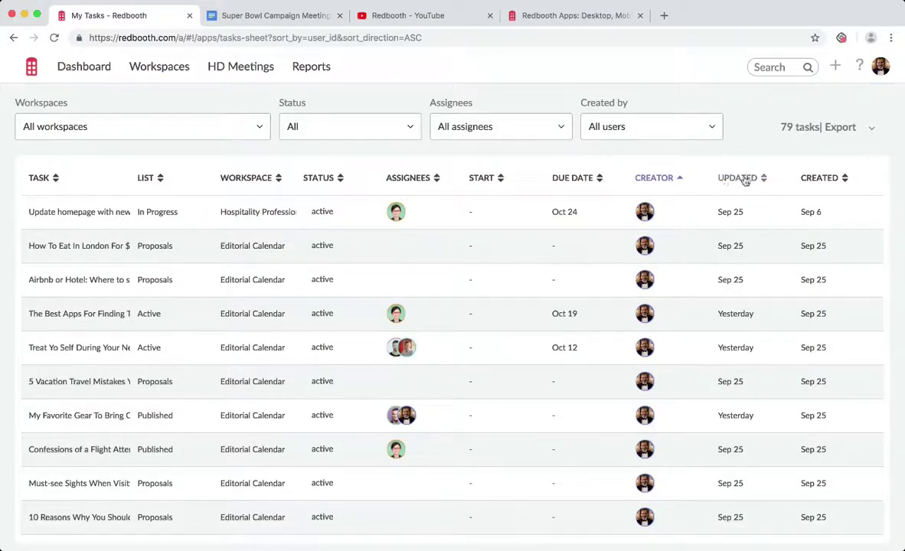
click(763, 181)
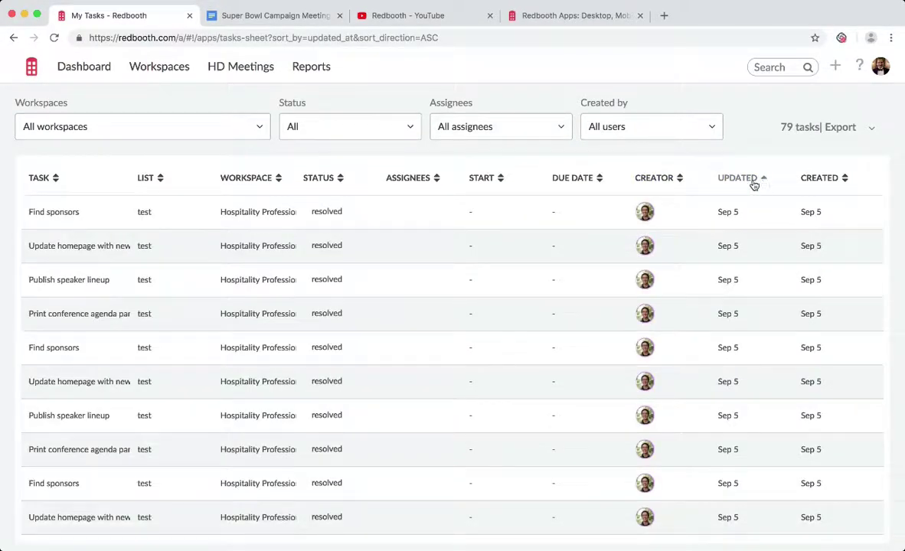
click(311, 68)
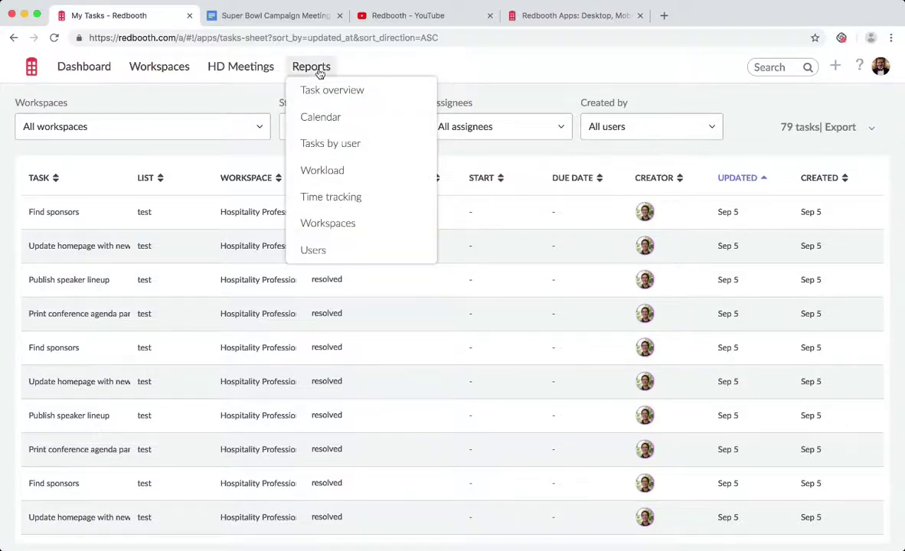
View the Calendar report for October 2018, then bring up the list of reports.
click(347, 114)
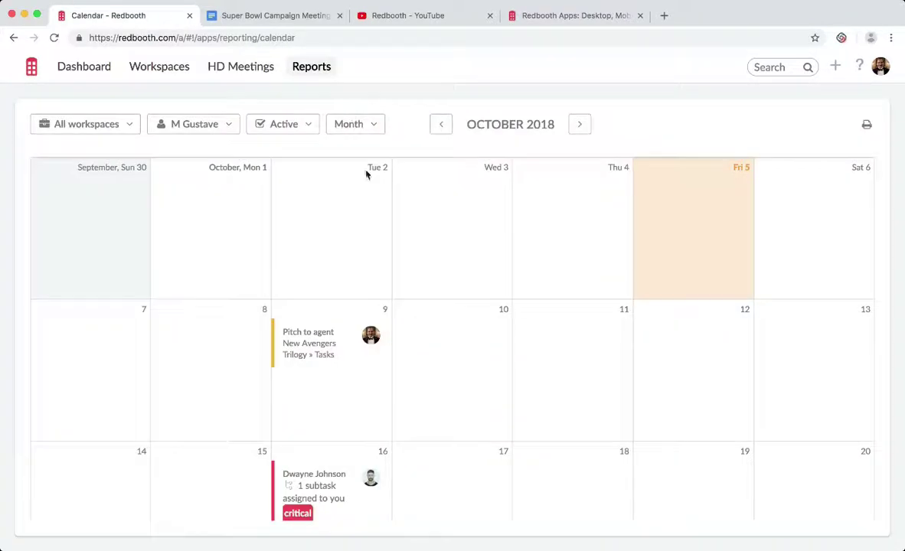
scroll(379, 239, down, 1)
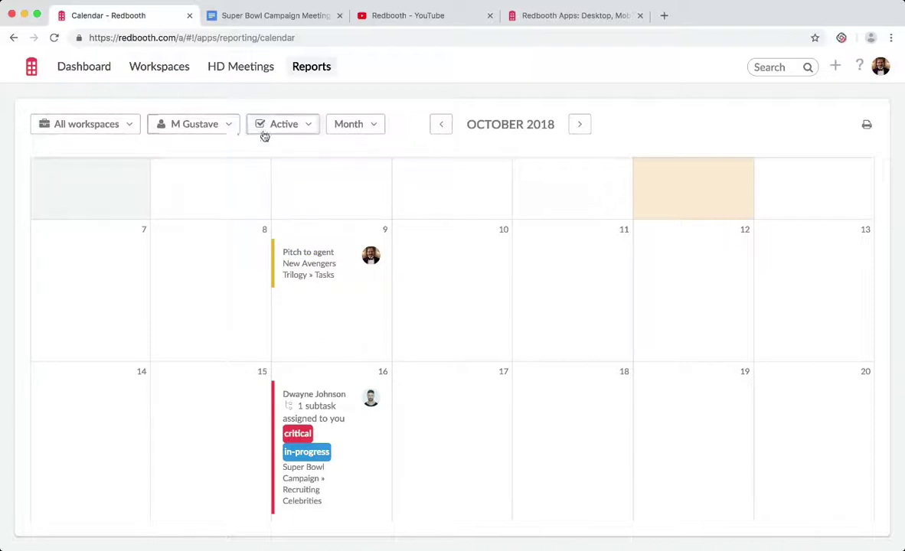
click(319, 61)
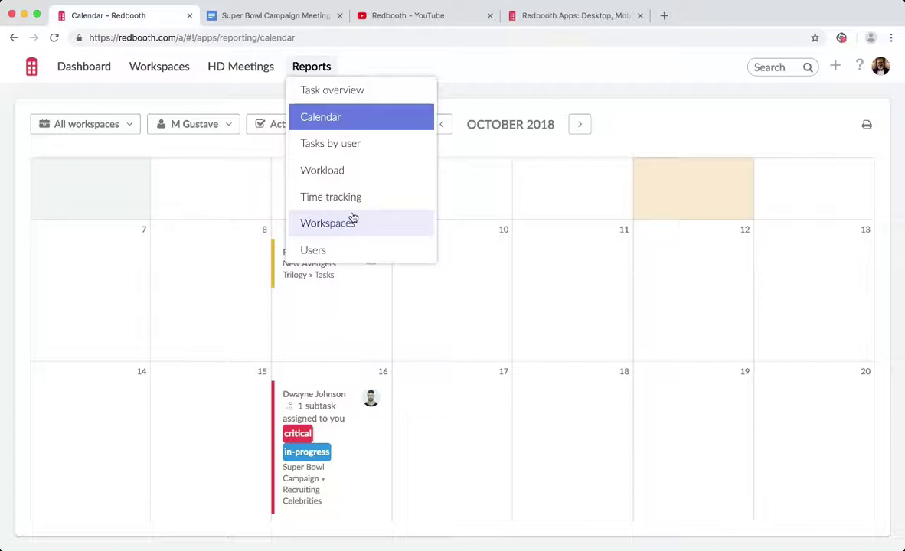
Show the Workspaces report for Super Bowl Campaign and look over its figures.
click(353, 219)
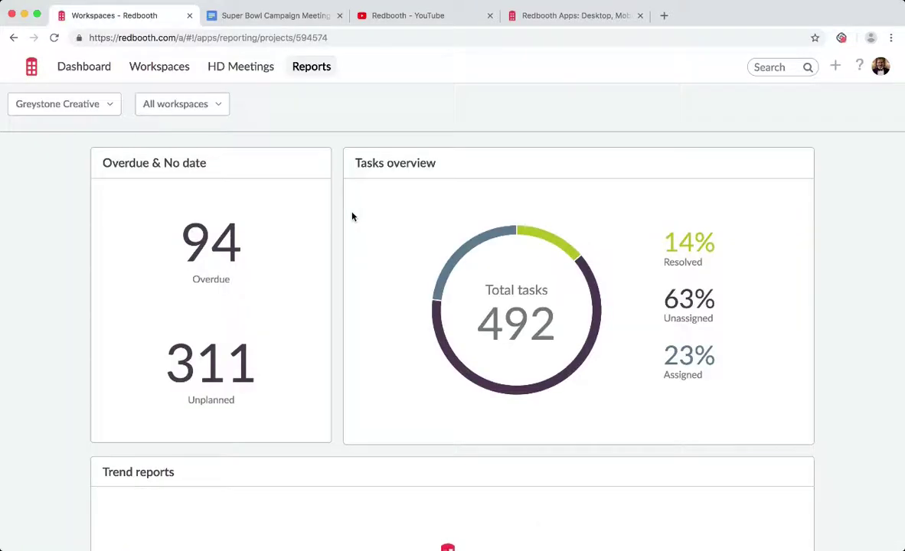
click(216, 106)
click(264, 339)
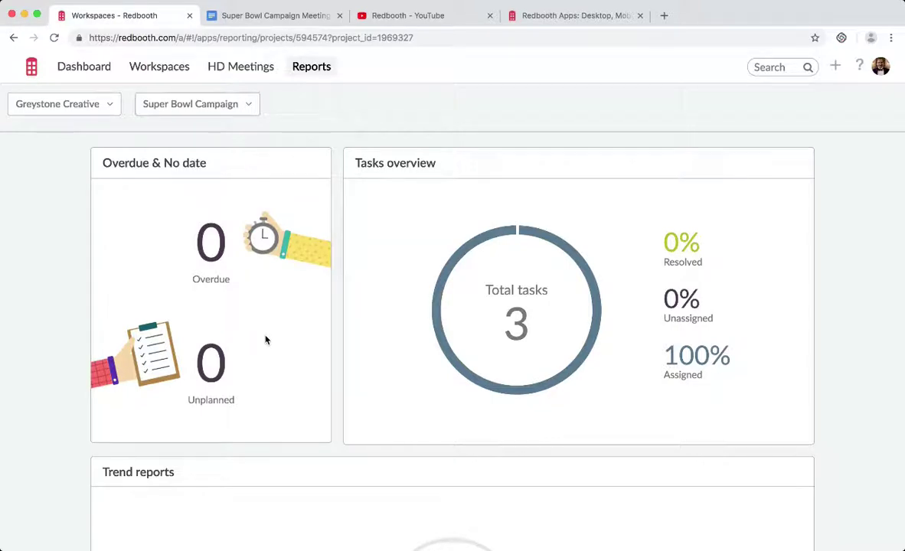
scroll(266, 340, down, 1)
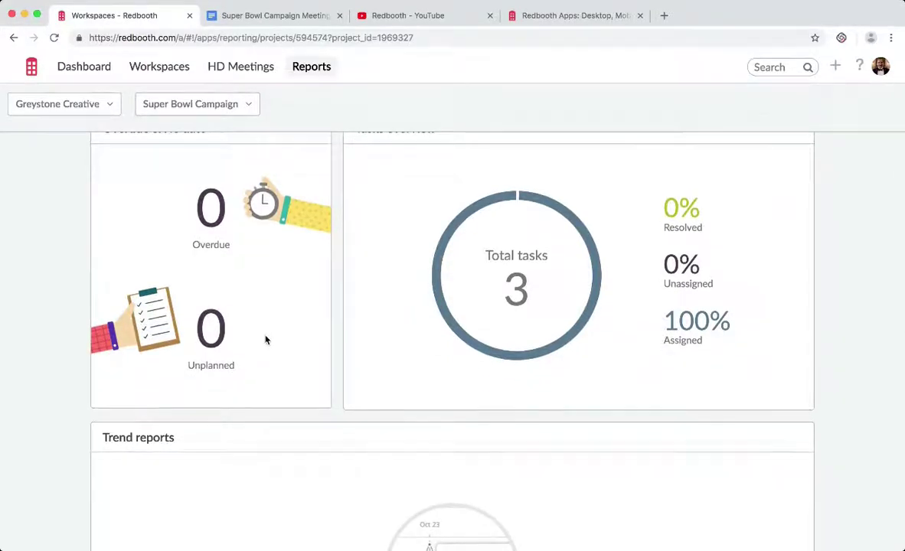
scroll(266, 340, down, 5)
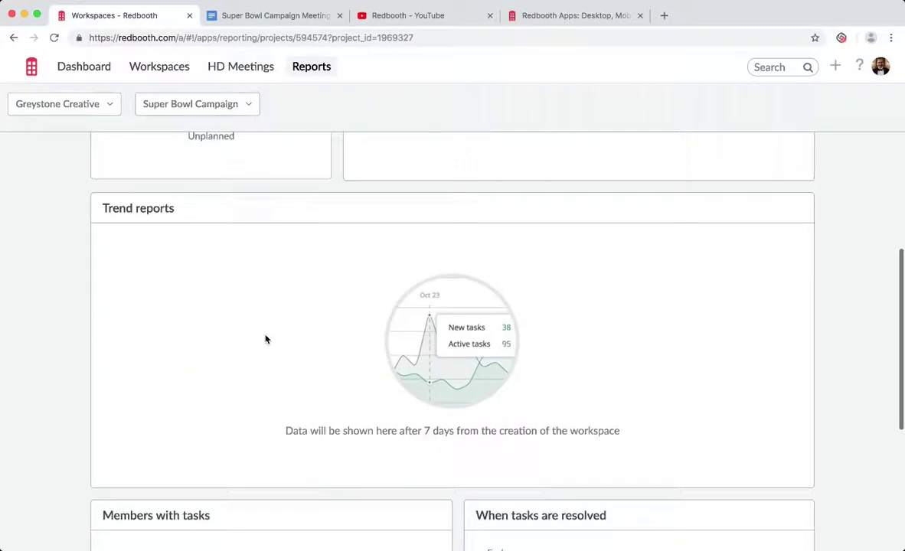
scroll(266, 340, up, 3)
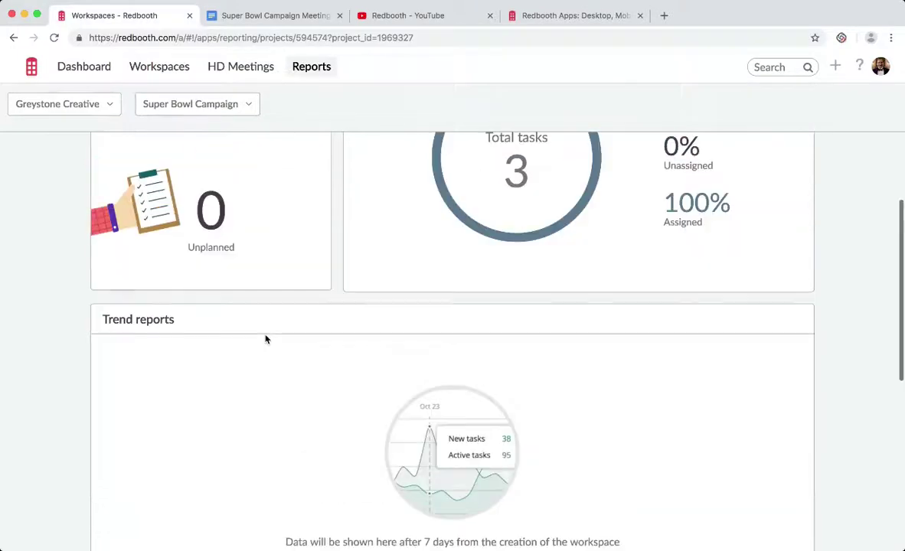
Switch the report to Editorial Calendar and review its 11 tasks, 8 unplanned, 55% assigned.
click(196, 109)
click(202, 200)
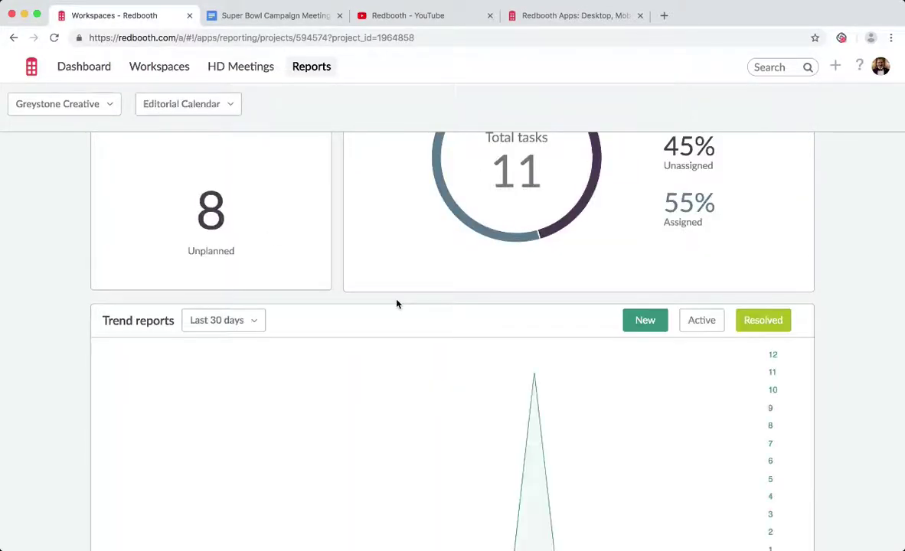
scroll(396, 303, down, 3)
scroll(396, 303, up, 4)
scroll(396, 353, up, 3)
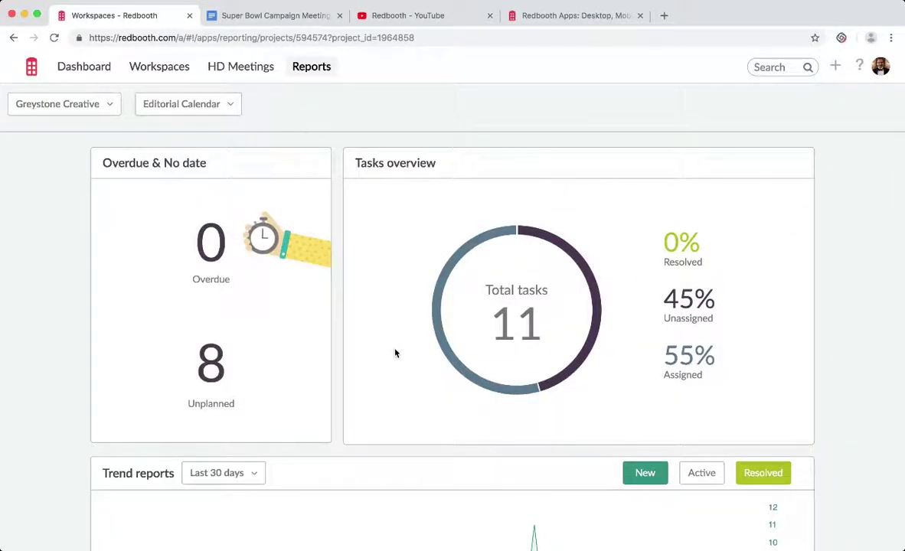
scroll(395, 353, down, 10)
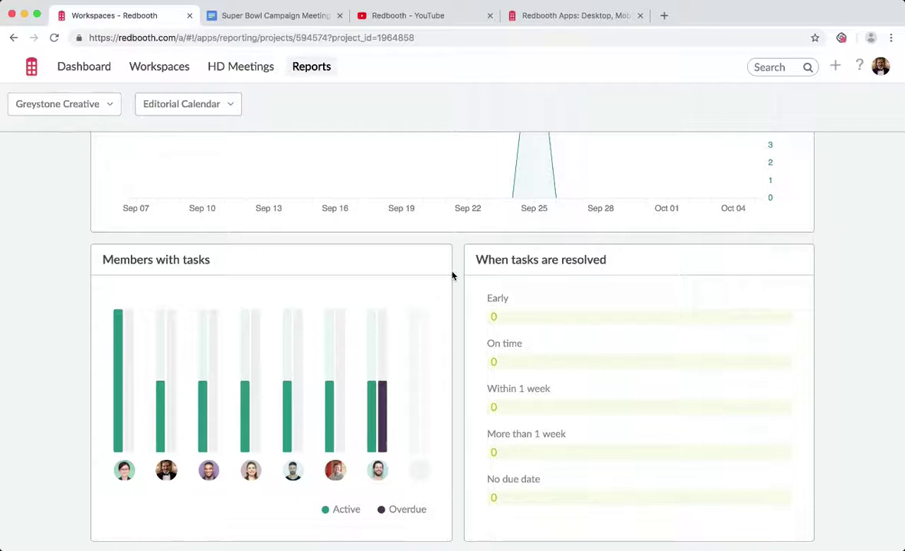
scroll(457, 280, up, 5)
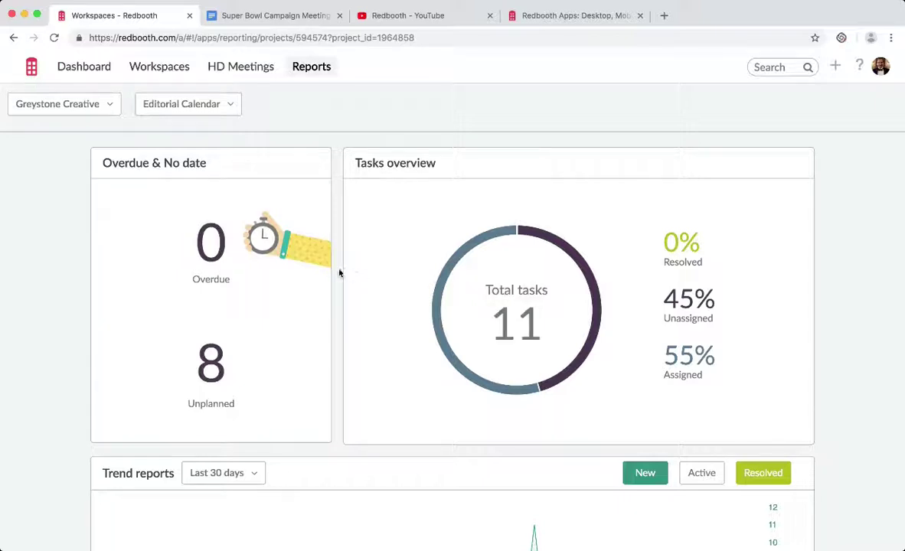
Go to the dashboard's My Tasks list and expand the Next Week group.
click(86, 68)
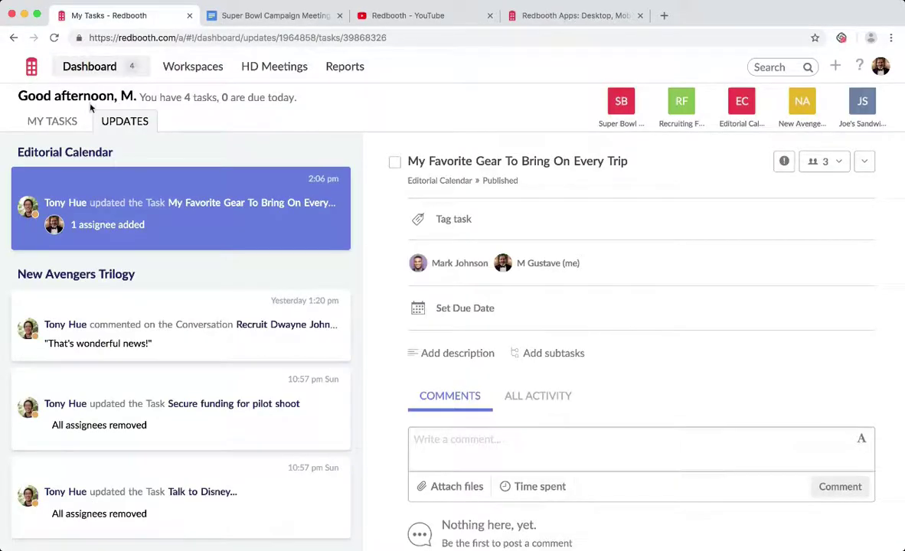
click(55, 122)
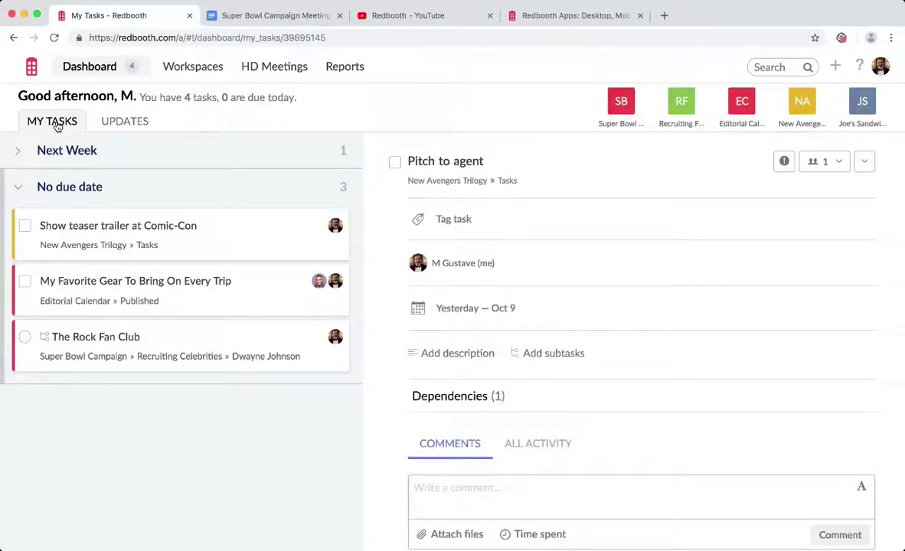
click(19, 151)
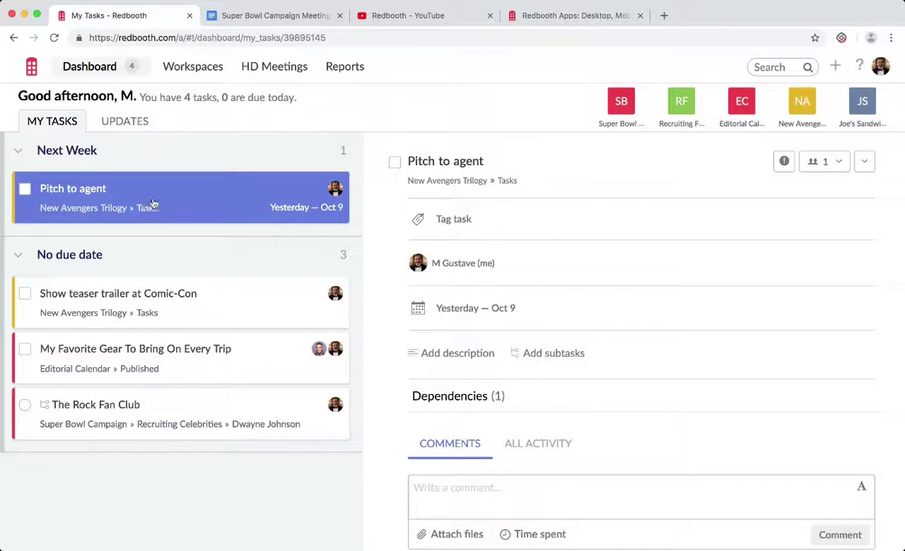
Open The Rock Fan Club task and mark its subtask complete.
click(212, 307)
click(238, 351)
click(243, 404)
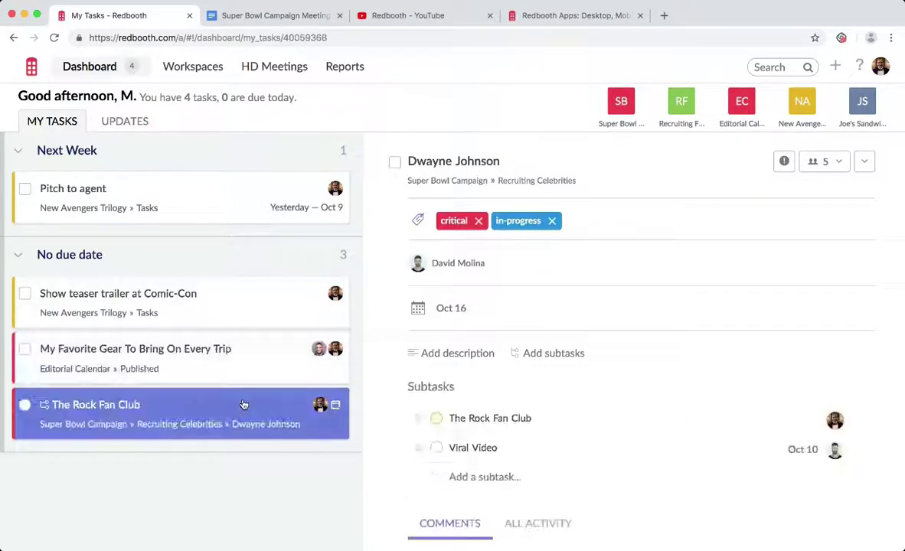
scroll(652, 294, down, 1)
scroll(653, 294, up, 2)
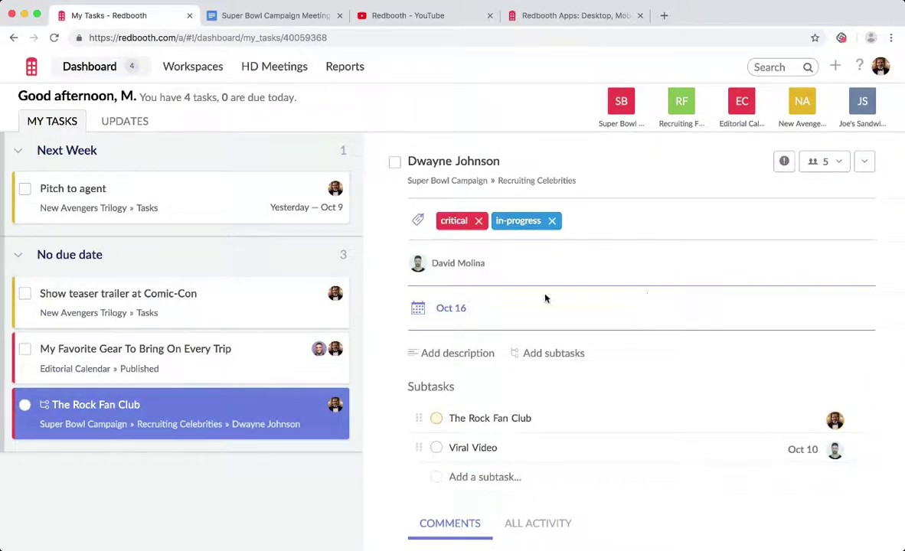
scroll(545, 297, down, 2)
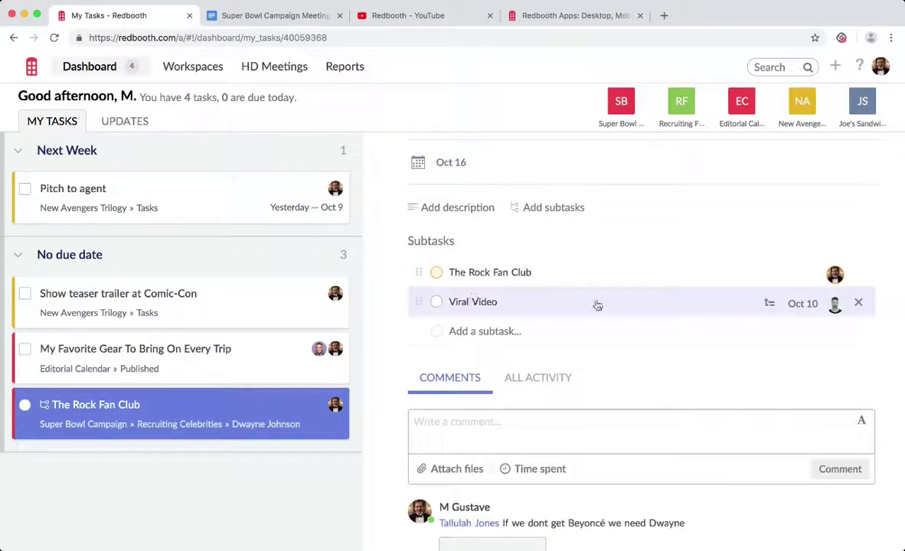
click(436, 274)
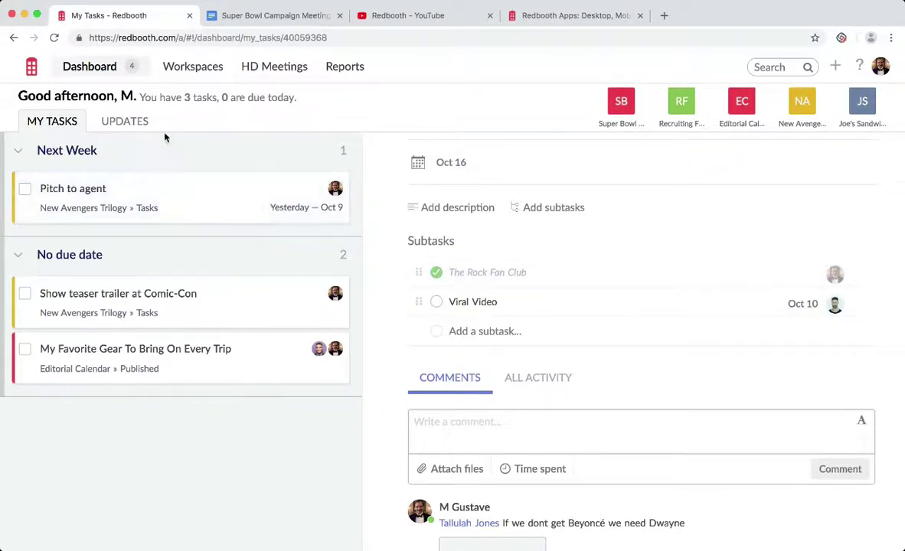
Dismiss the Recruit comment update and all New Avengers Trilogy updates from the Updates feed.
click(138, 125)
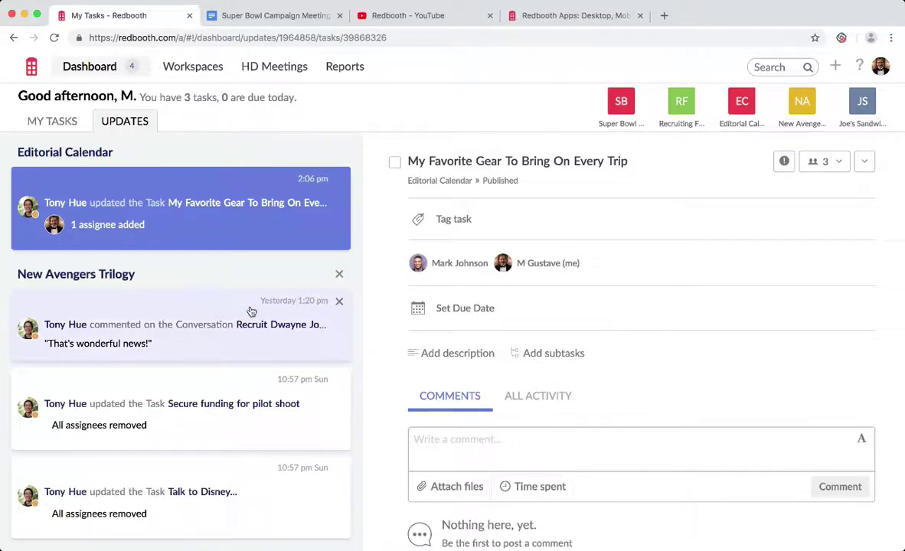
scroll(250, 312, down, 1)
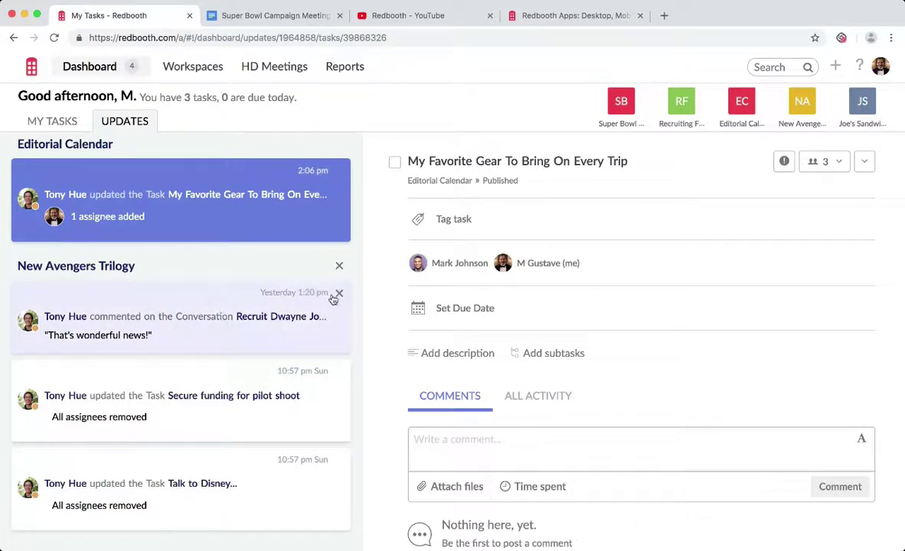
click(339, 294)
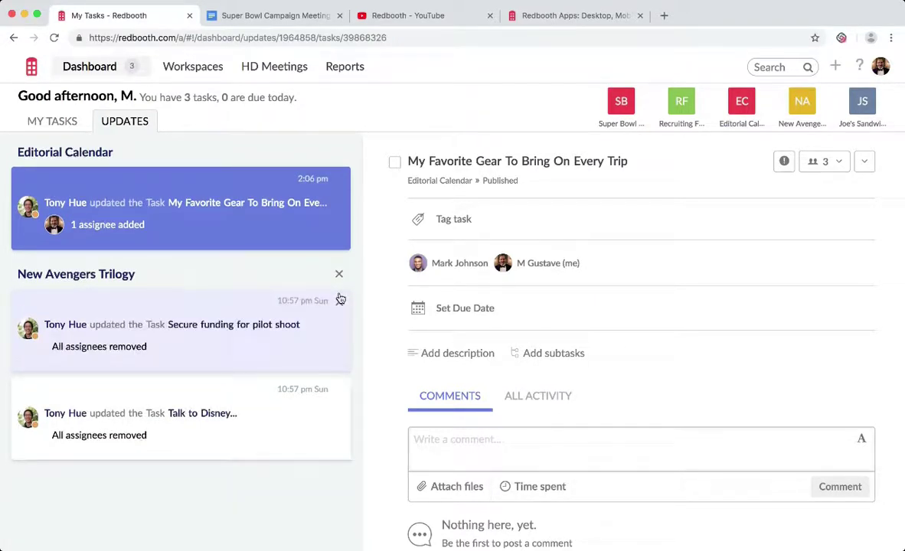
click(339, 274)
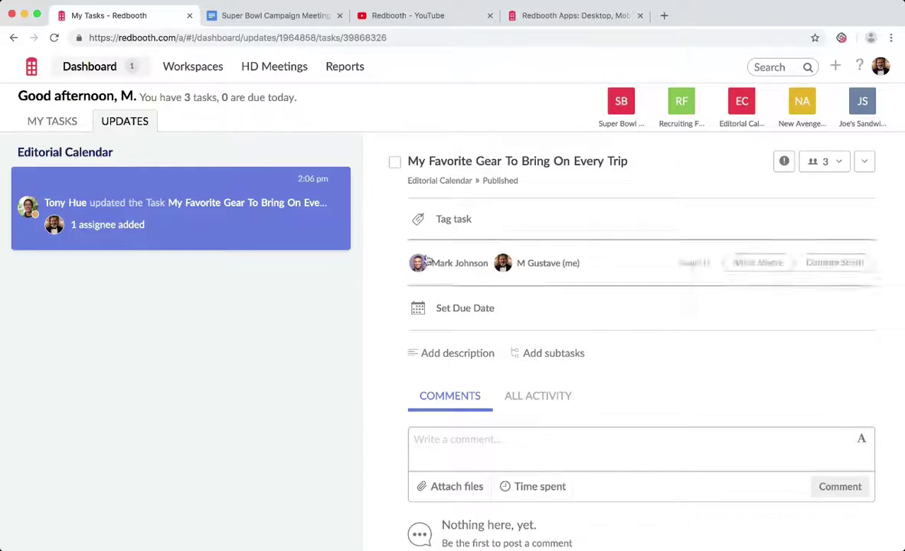
Switch to the Redbooth Apps page and scroll past mobile, desktop and integrations to Redbooth + Google.
click(574, 22)
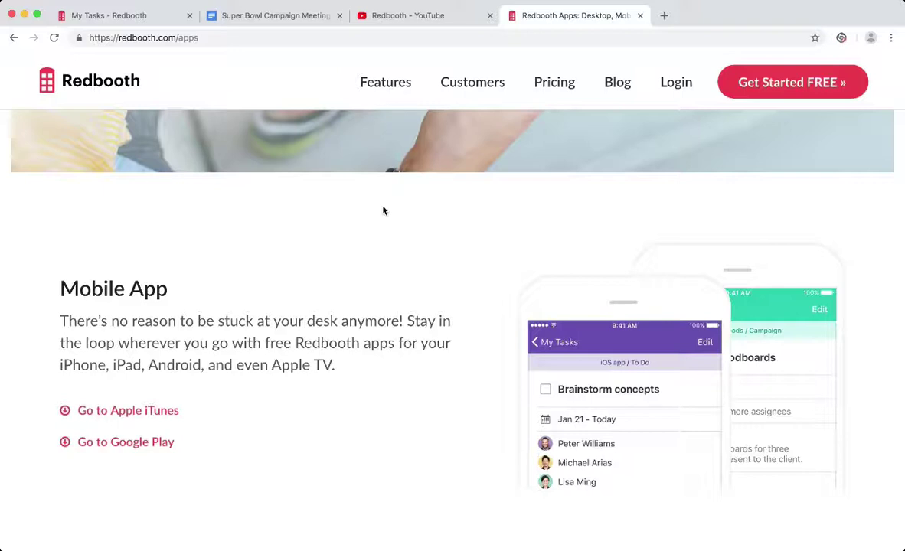
scroll(384, 211, down, 2)
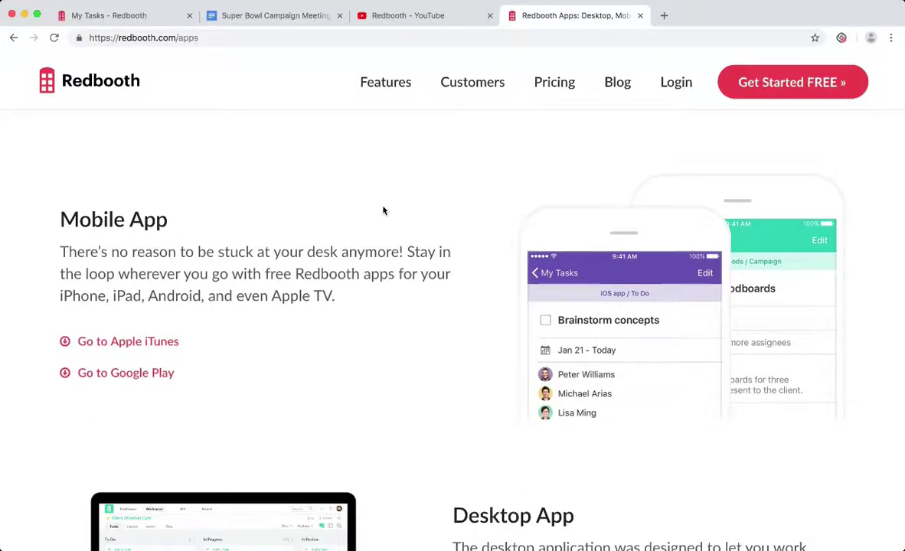
scroll(383, 211, down, 1)
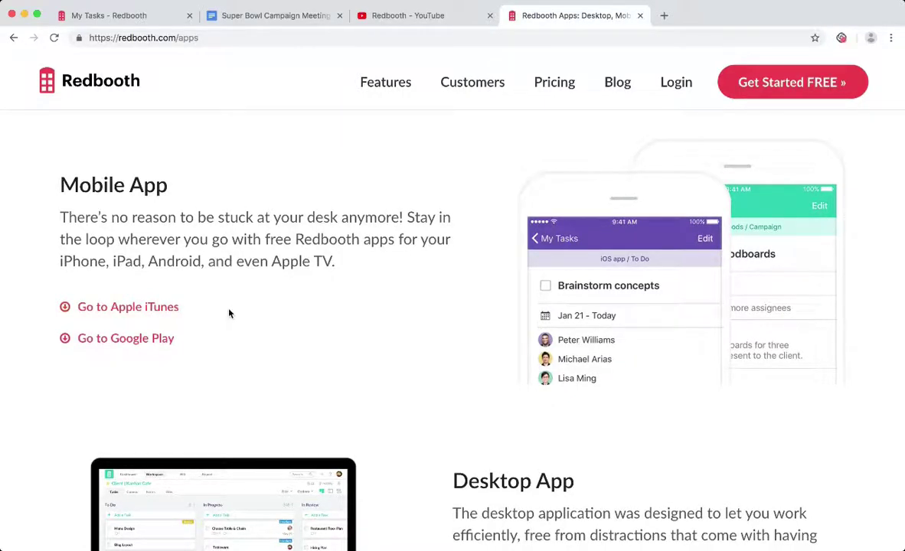
scroll(229, 313, down, 2)
scroll(338, 292, down, 5)
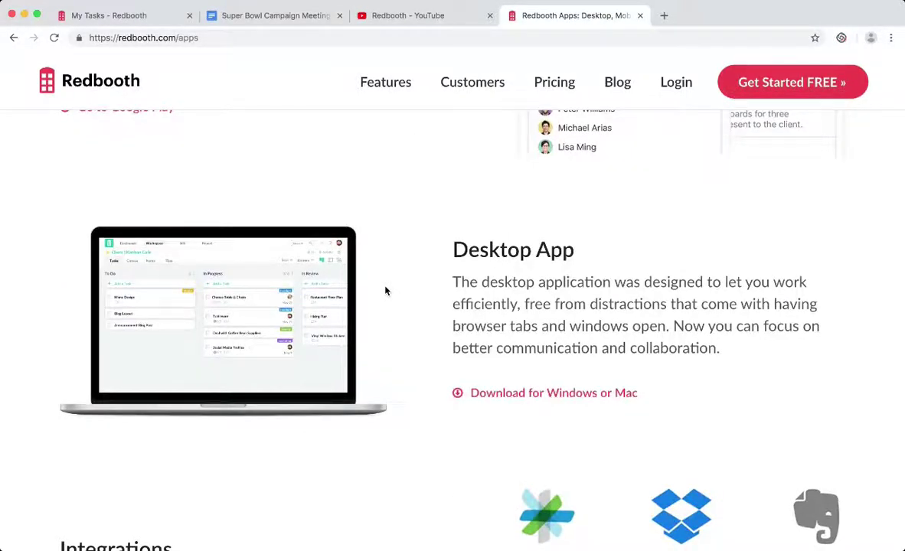
scroll(386, 291, down, 1)
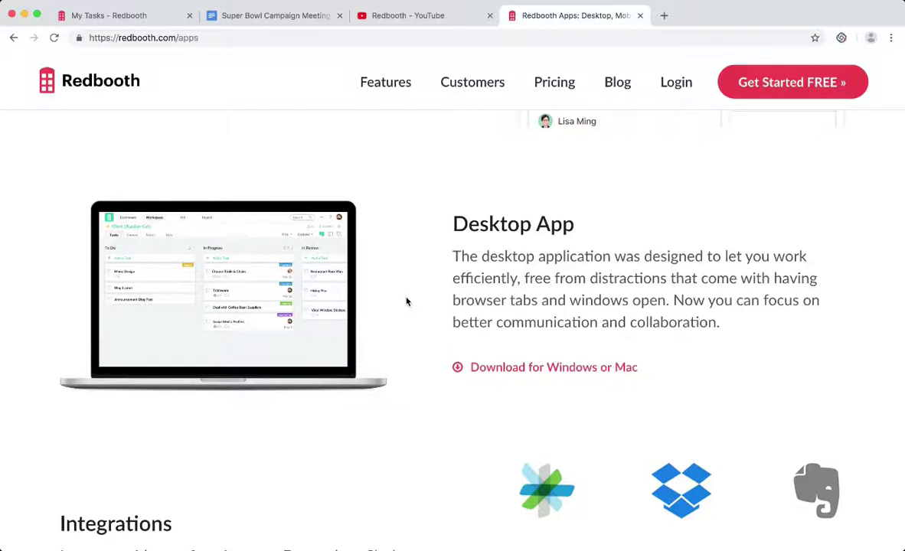
scroll(407, 302, down, 5)
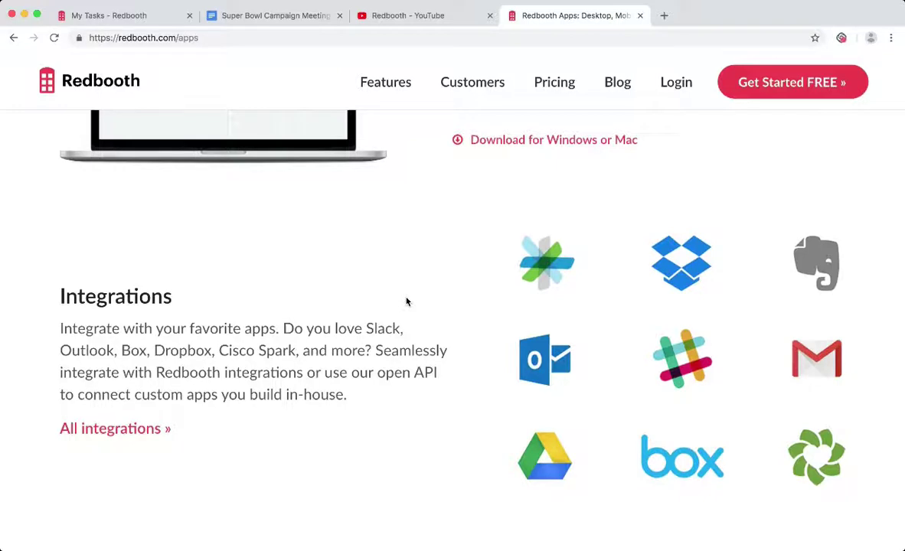
scroll(407, 302, down, 1)
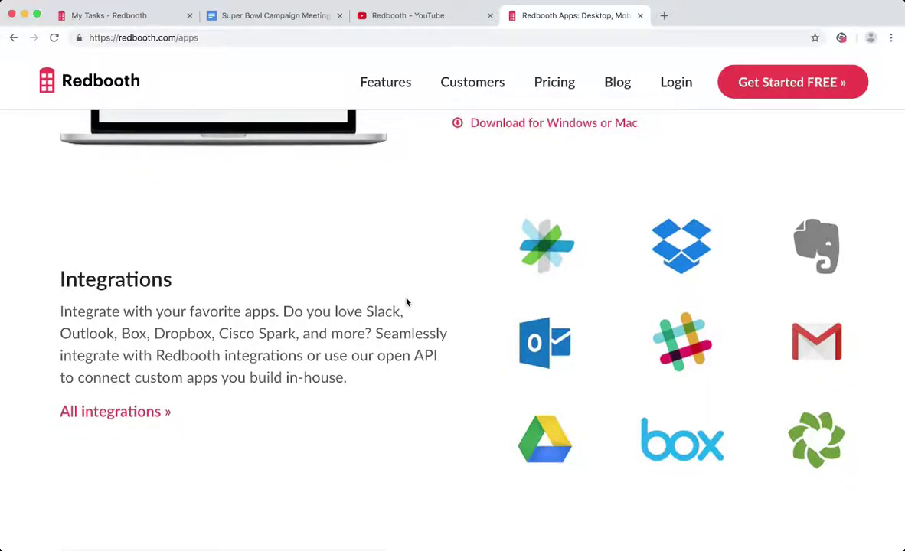
scroll(406, 302, down, 10)
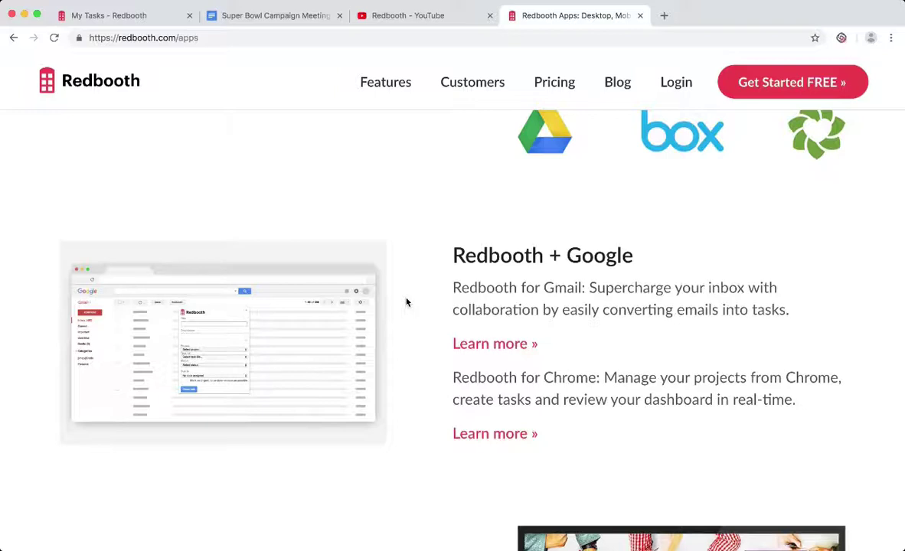
scroll(406, 302, down, 1)
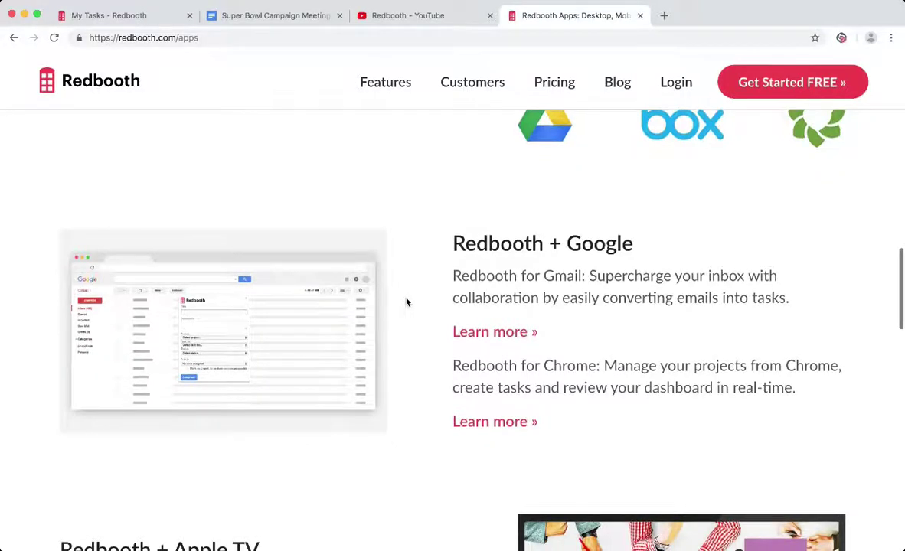